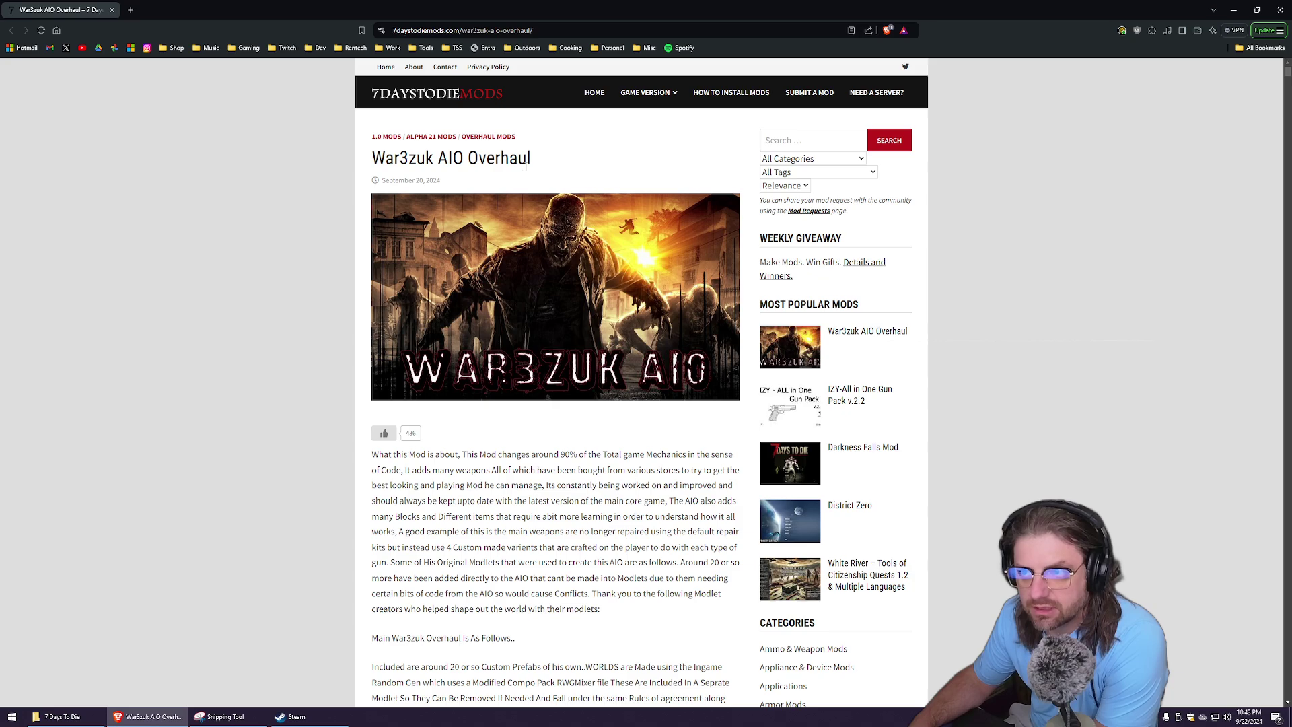
pyautogui.scroll(-6, 624, 337)
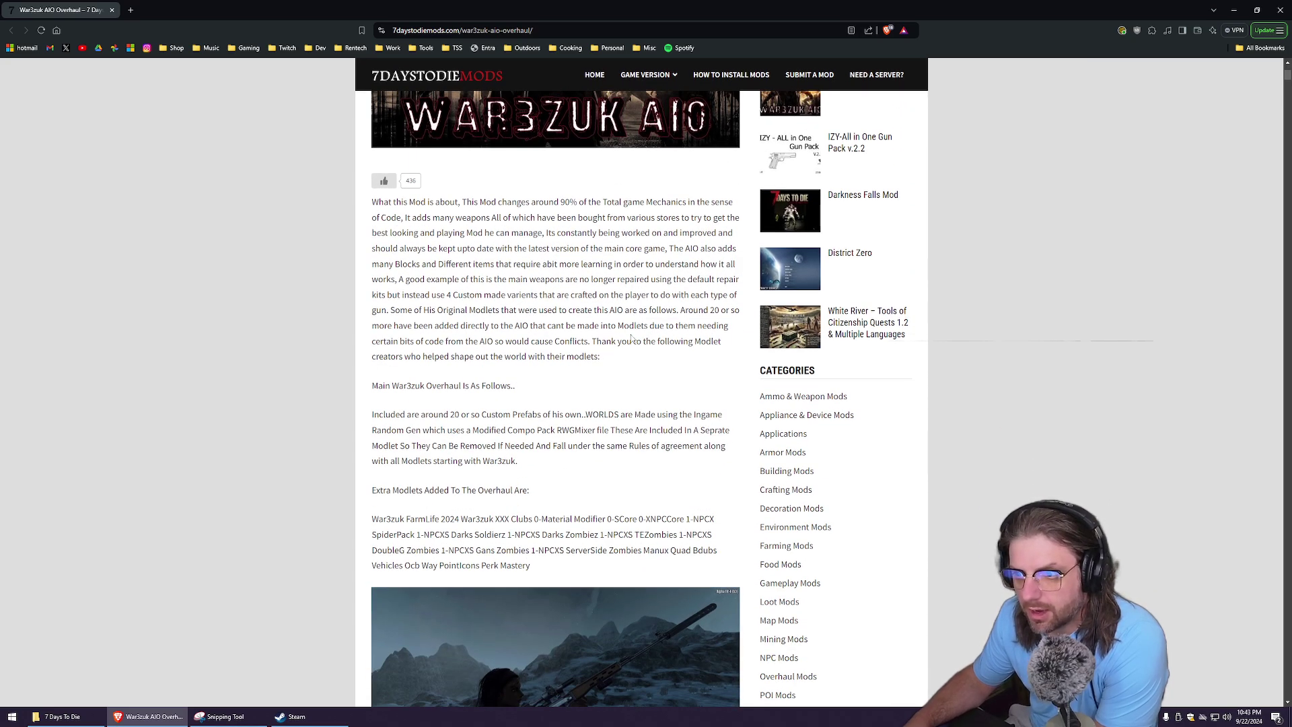
pyautogui.scroll(6, 623, 336)
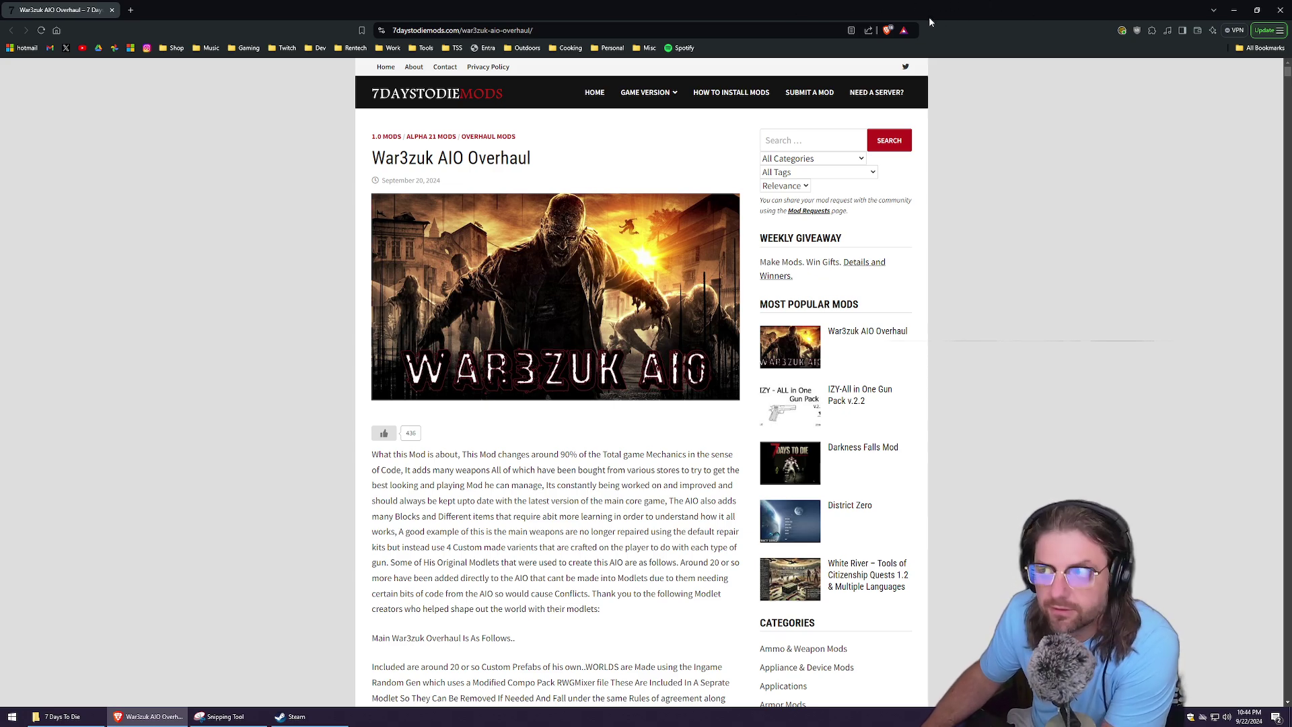
# - Minimize the browser and switch to the Steam game library
pyautogui.click(1234, 13)
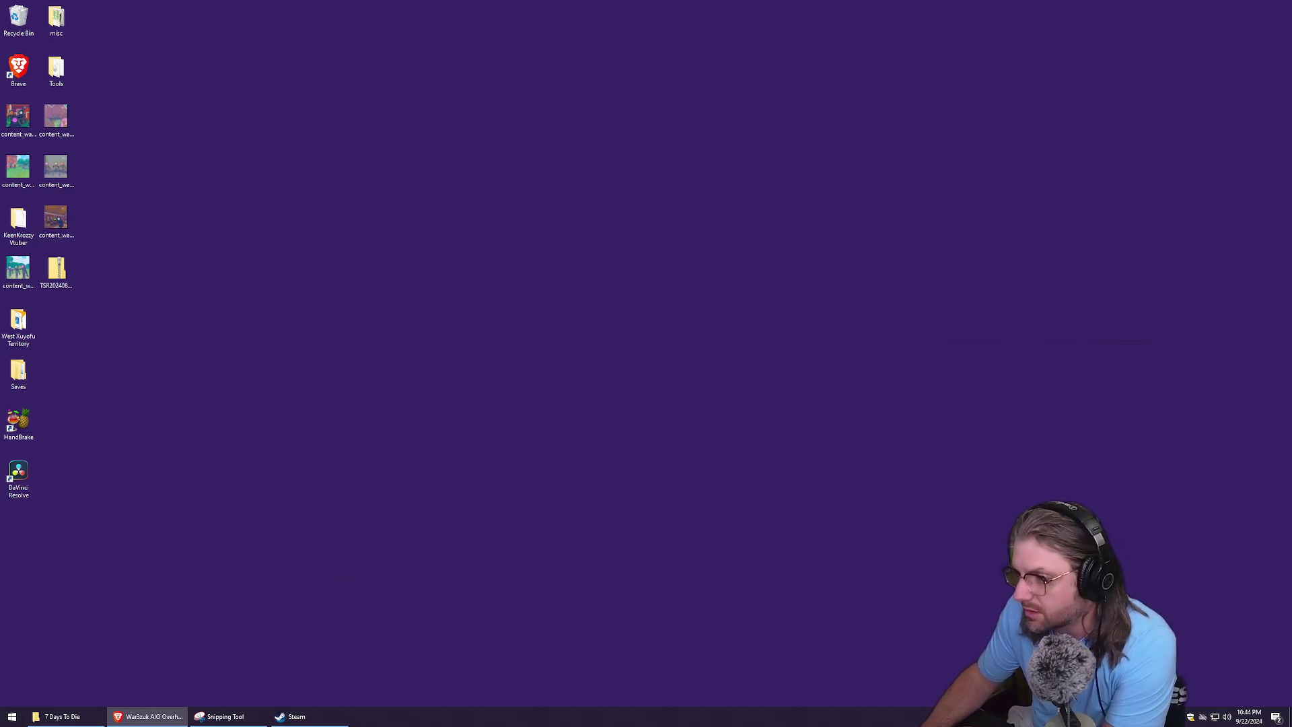
pyautogui.rightClick(1143, 716)
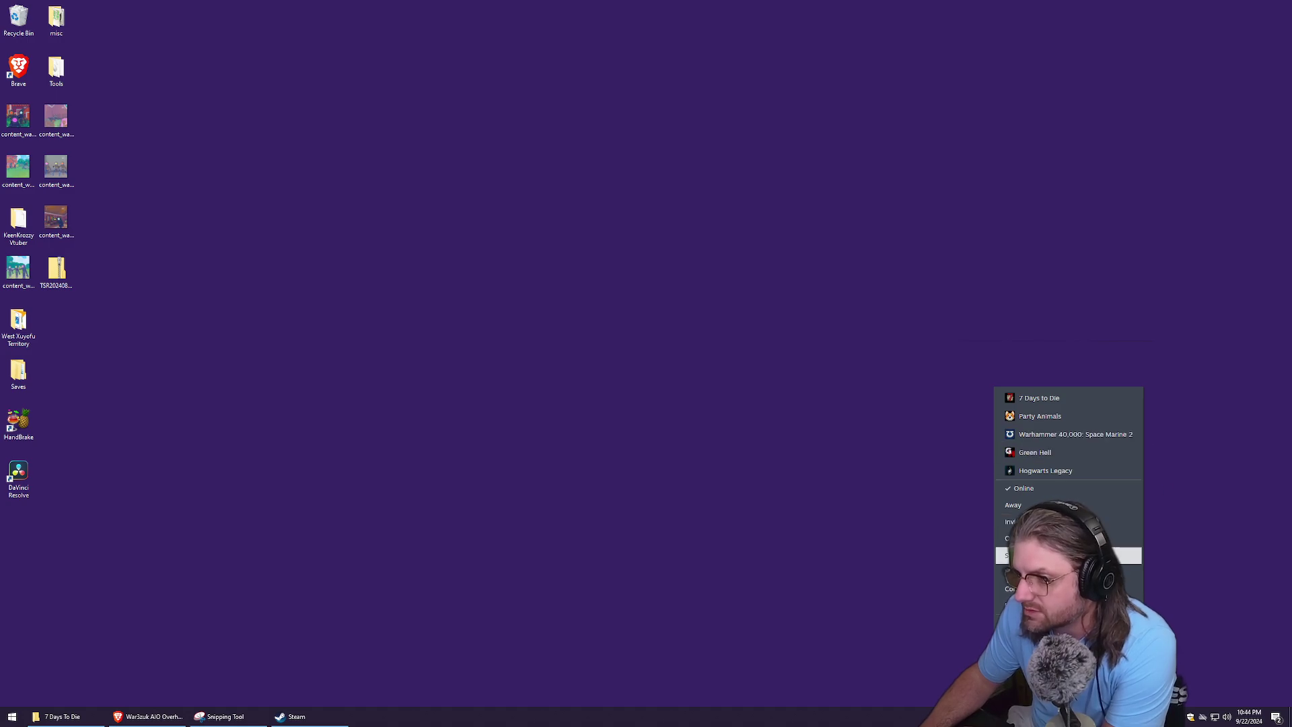
pyautogui.click(1080, 572)
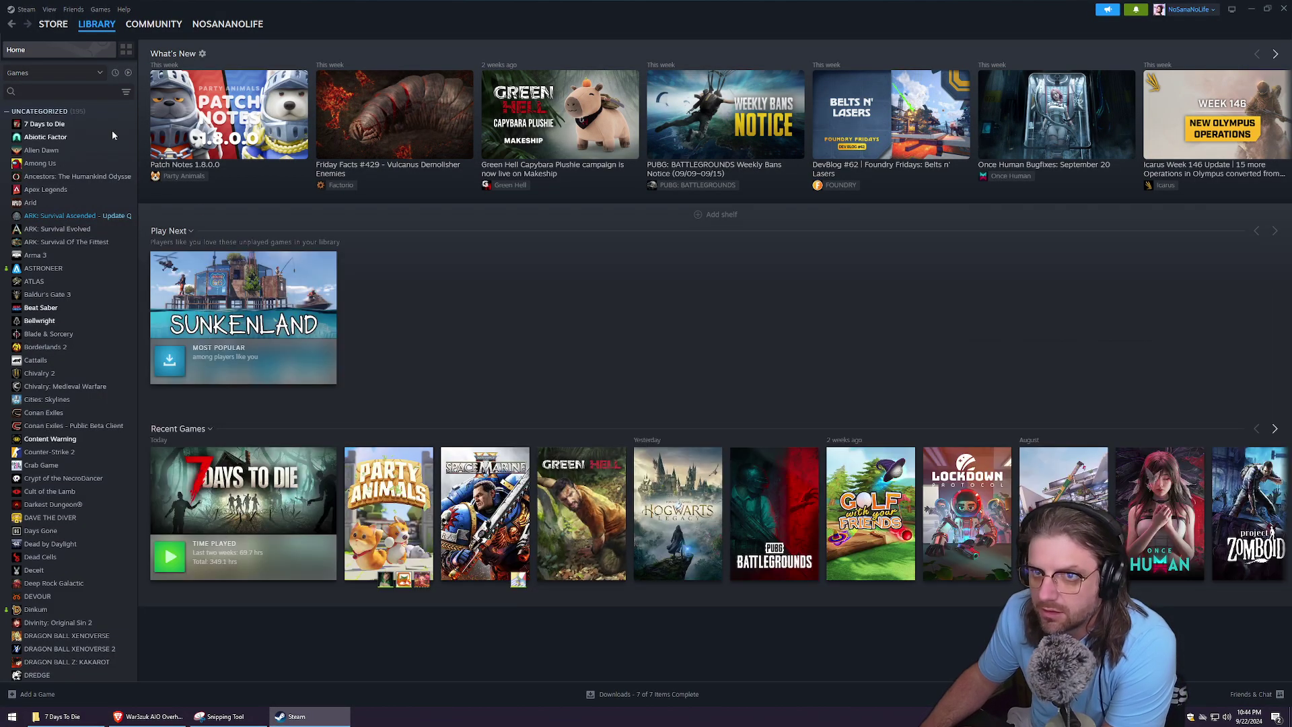
# - Browse the local files of 7 Days to Die from the Steam library
pyautogui.click(98, 125)
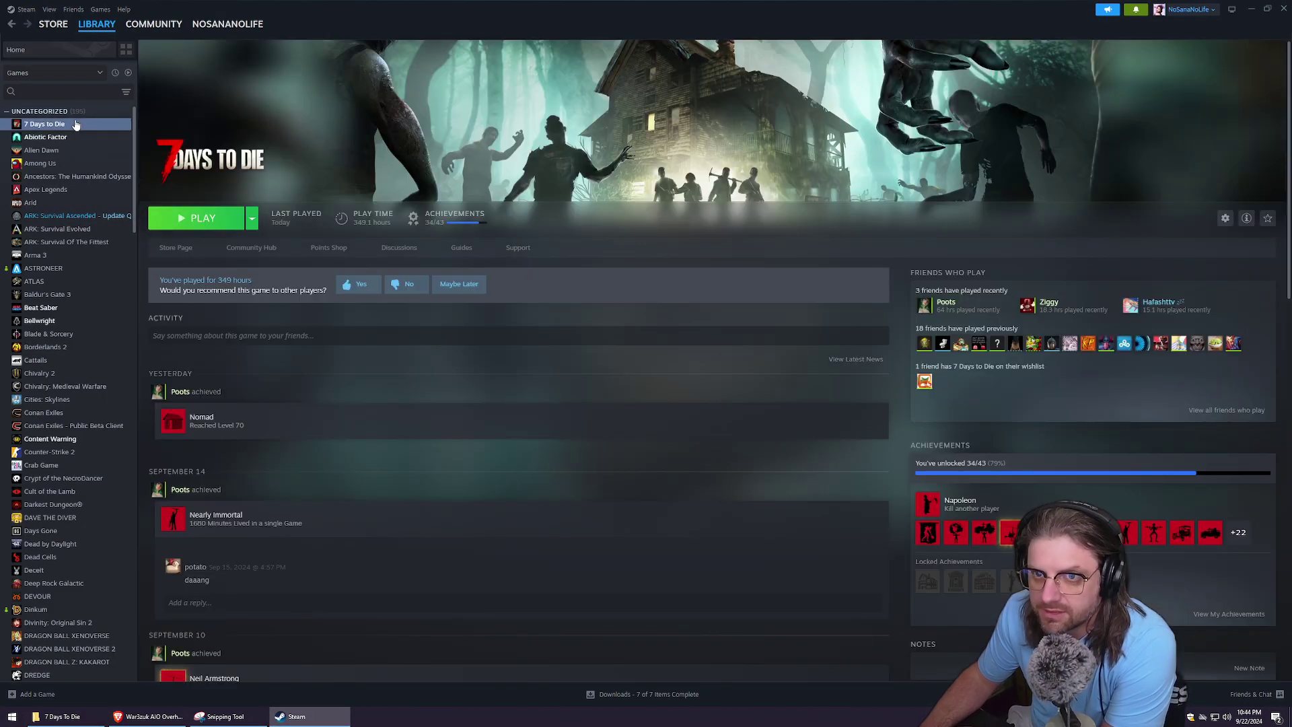
pyautogui.rightClick(92, 125)
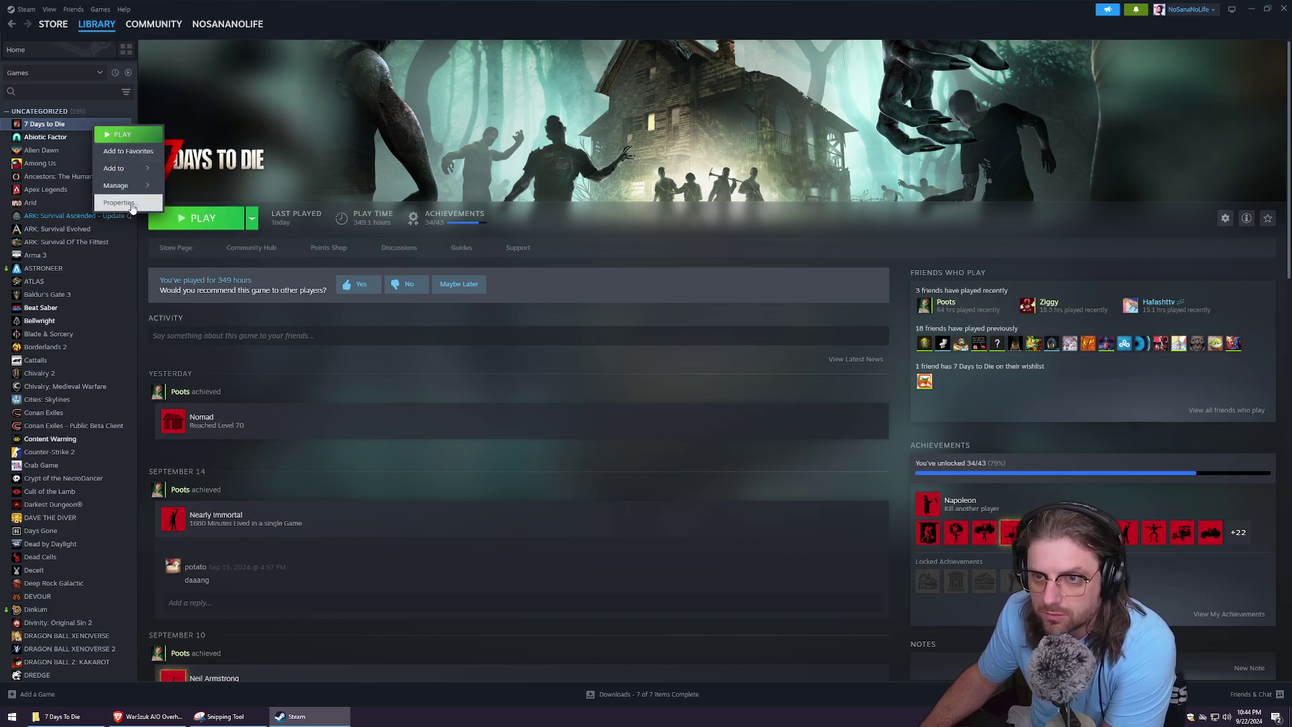
pyautogui.moveTo(146, 188)
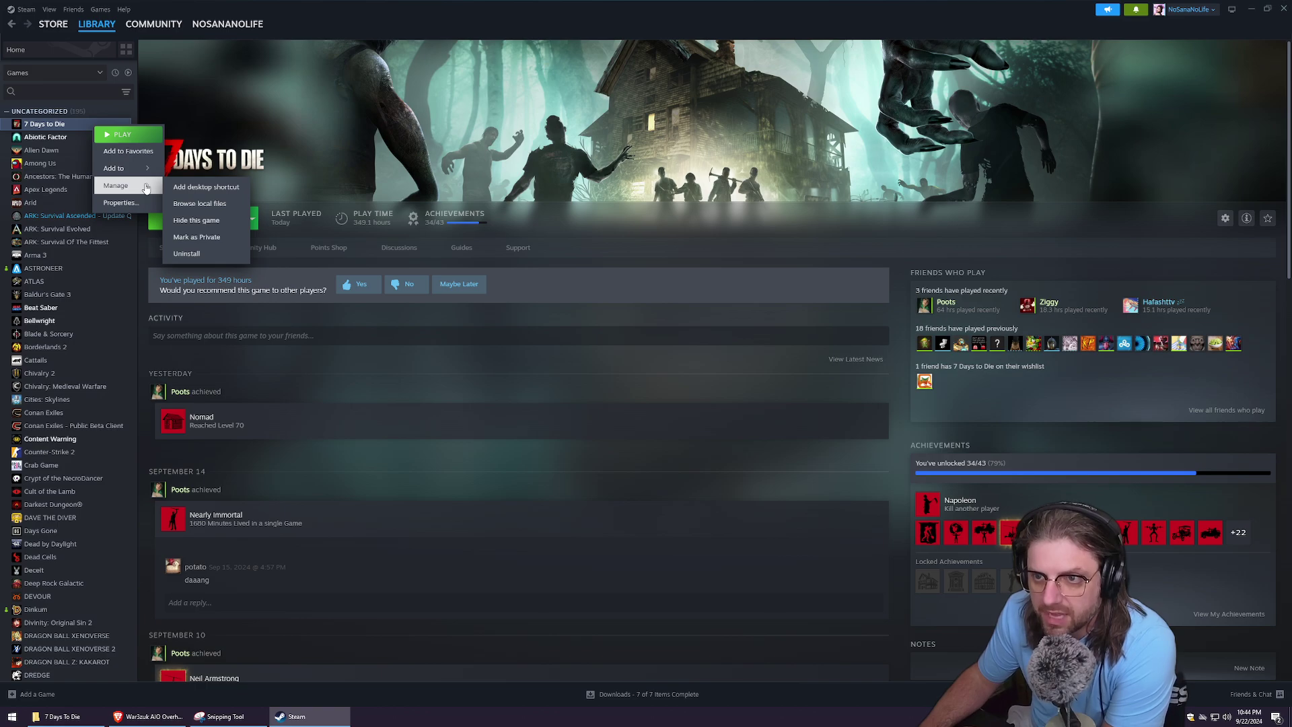
pyautogui.click(195, 202)
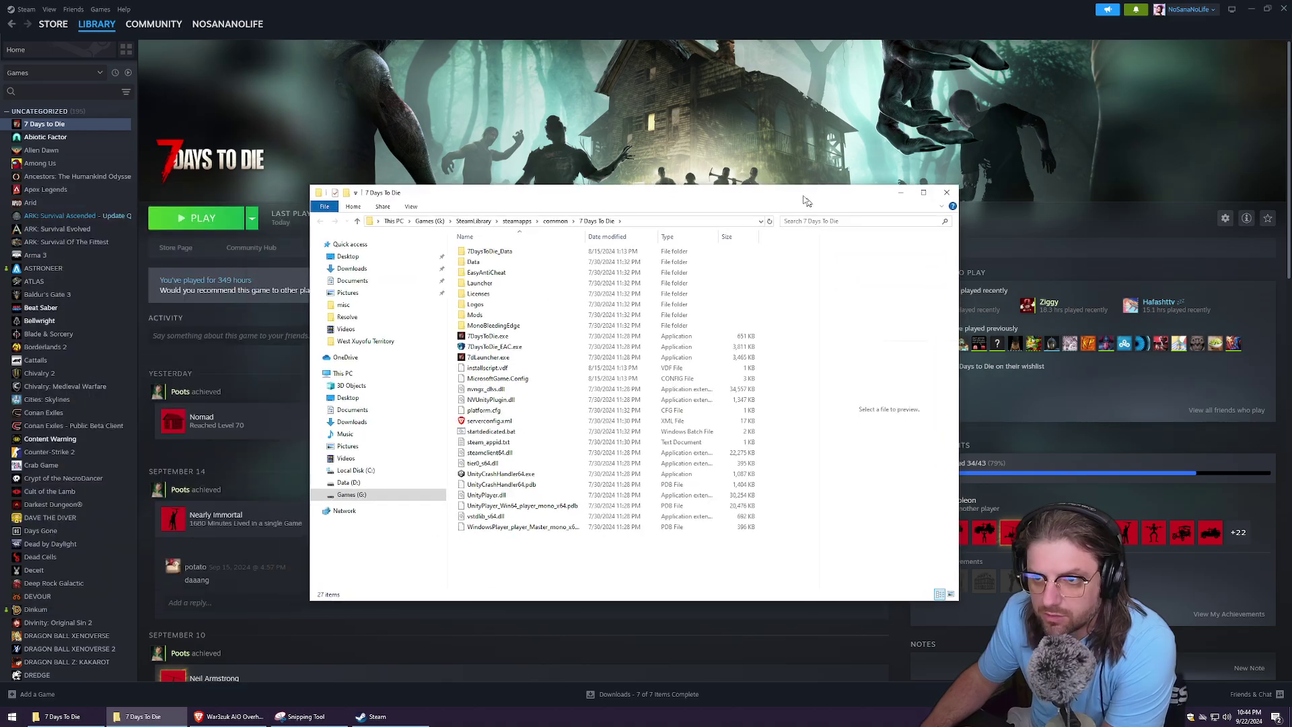
pyautogui.moveTo(806, 201); pyautogui.dragTo(775, 186)
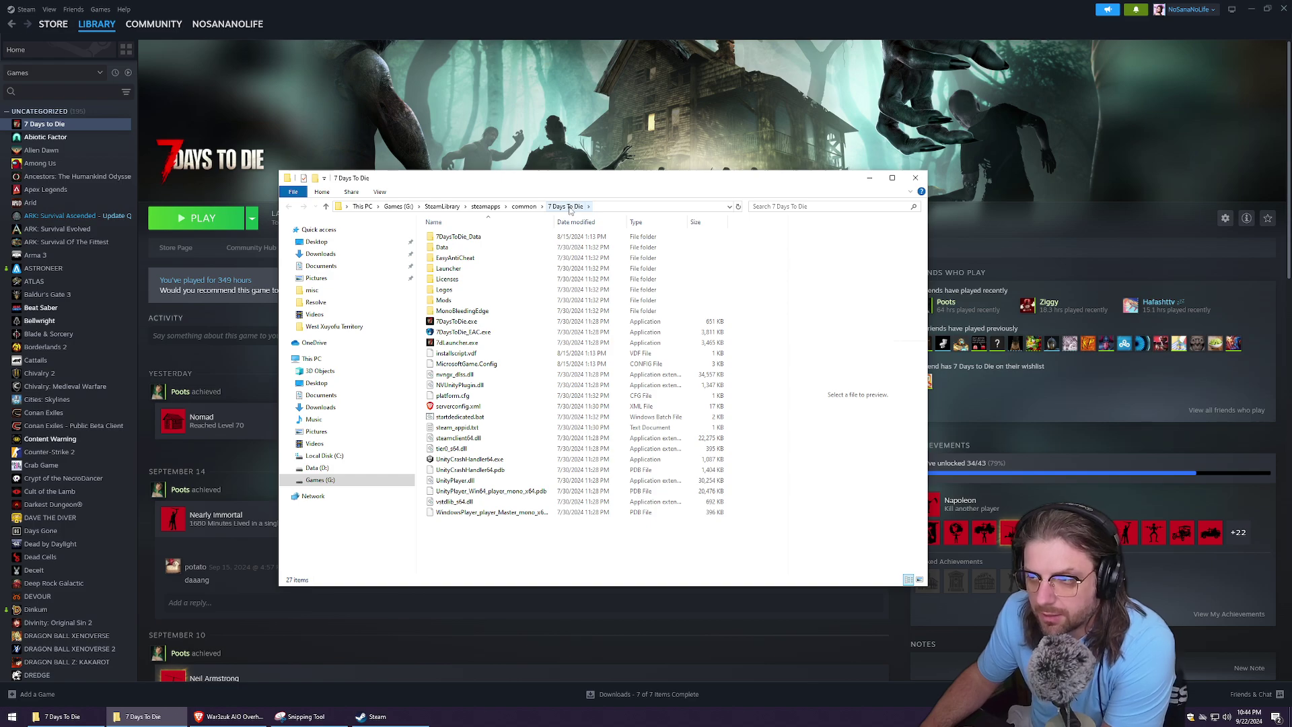
pyautogui.click(524, 206)
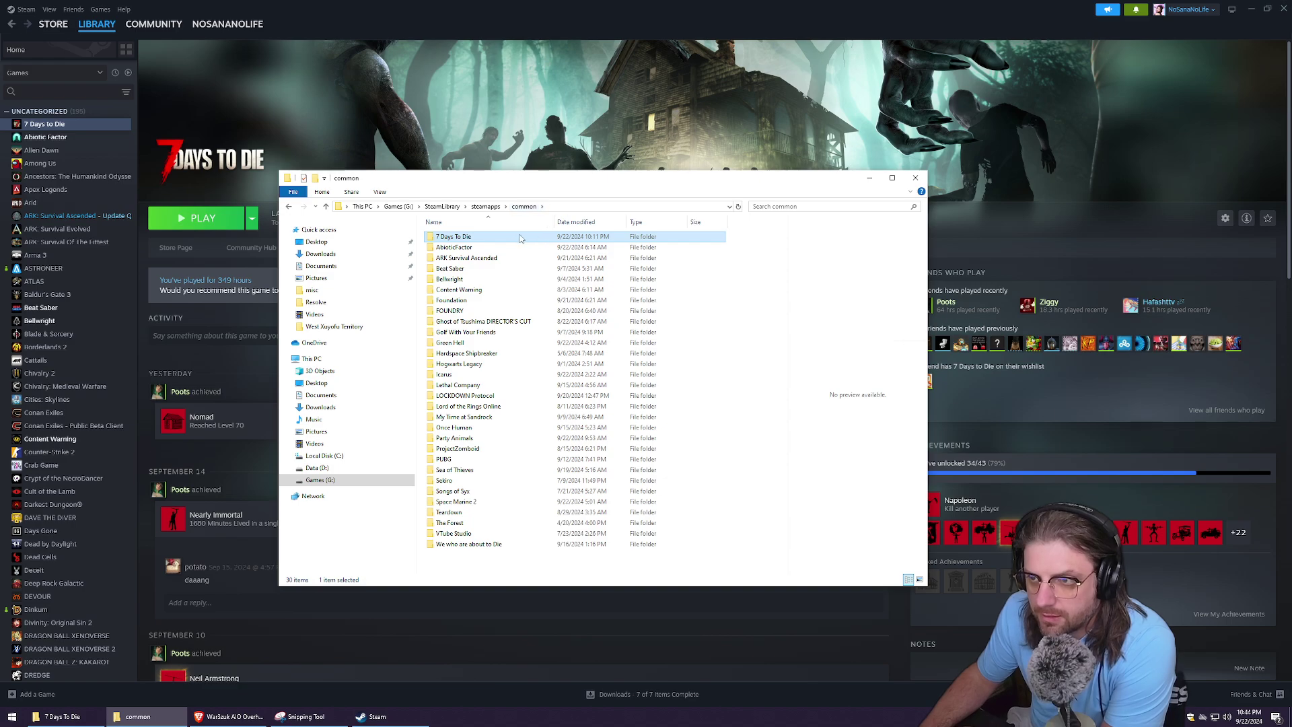
pyautogui.rightClick(511, 240)
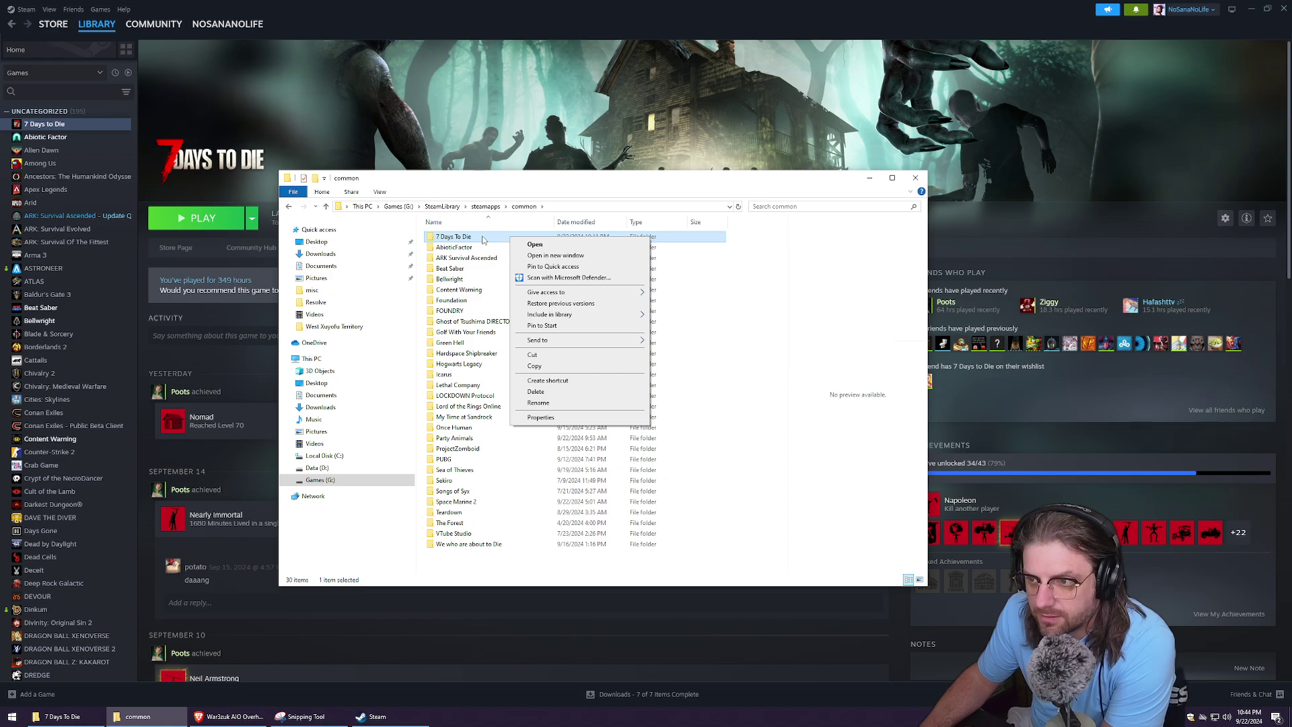
pyautogui.click(607, 207)
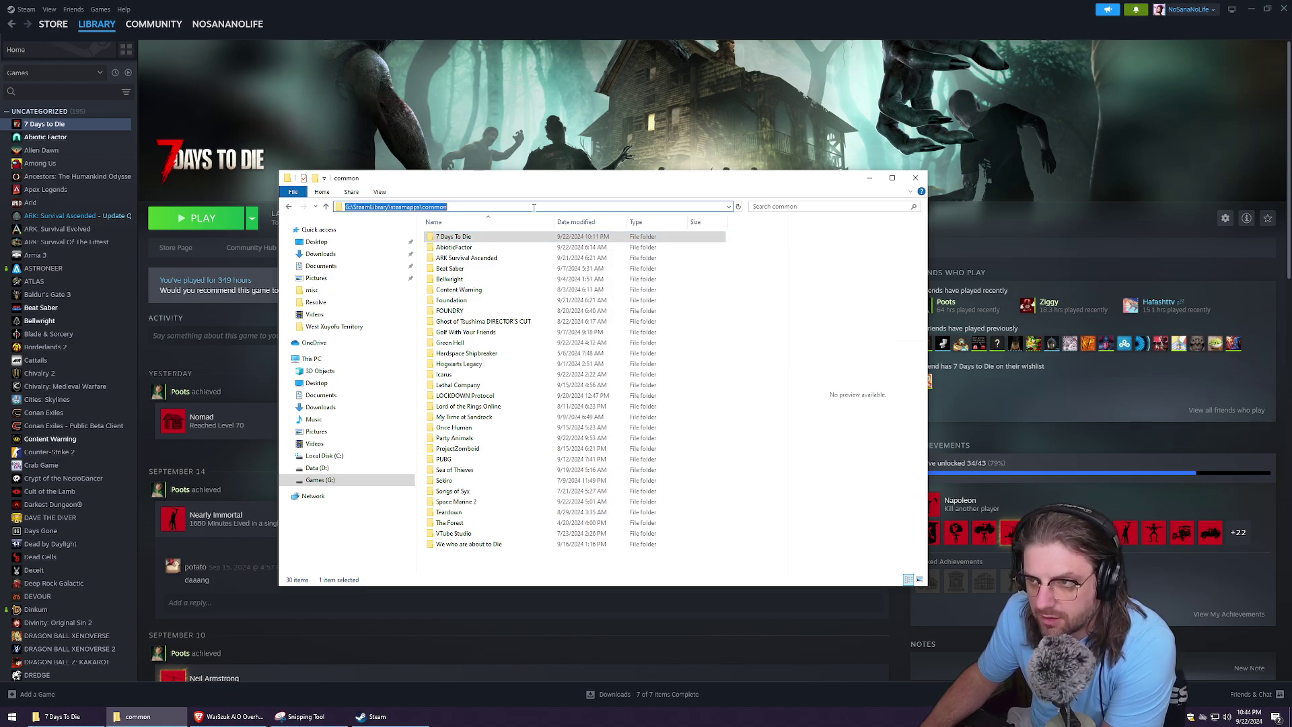
pyautogui.press('Return')
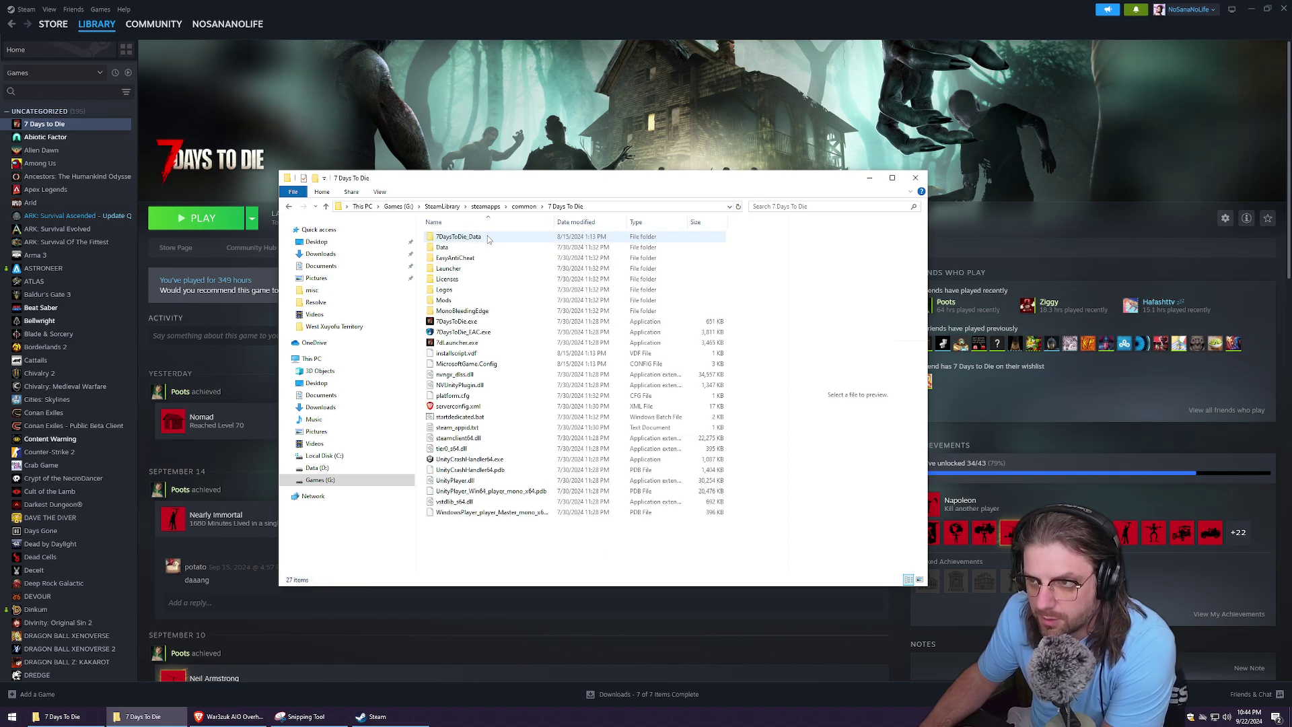
# - Go up to the common folder and copy the whole 7 Days To Die folder
pyautogui.click(531, 208)
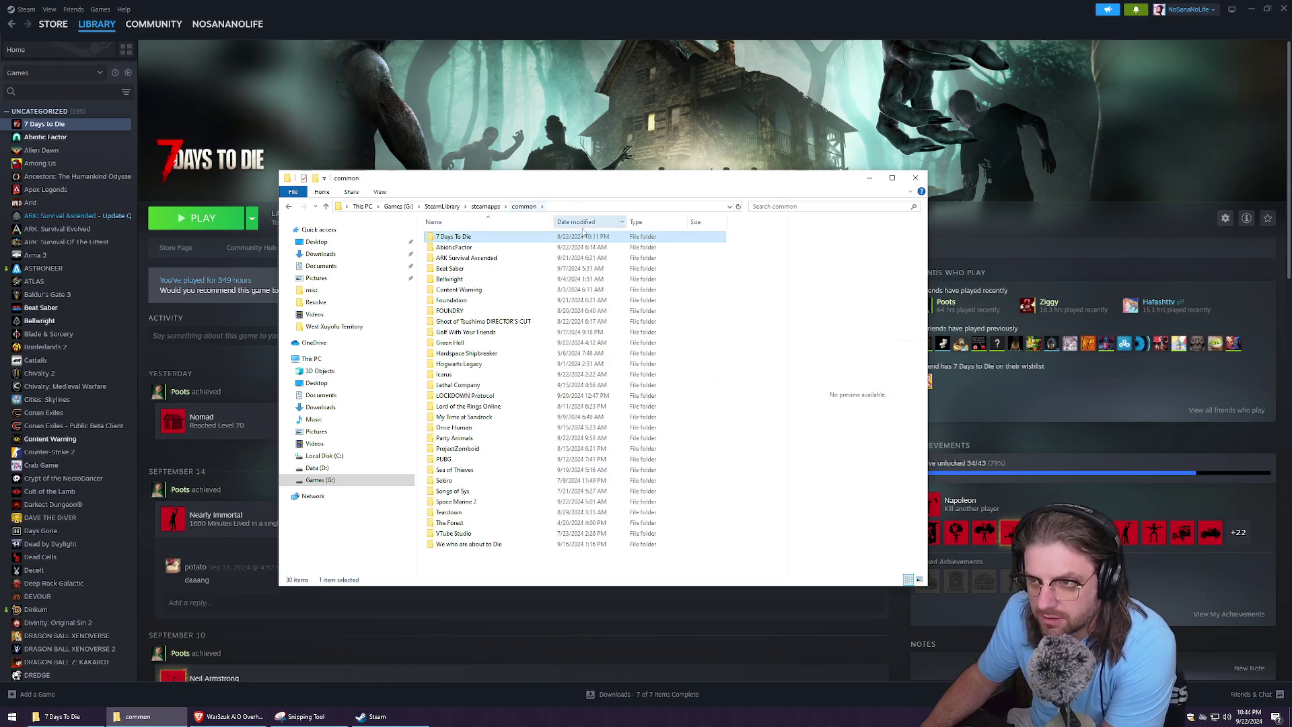
pyautogui.rightClick(480, 241)
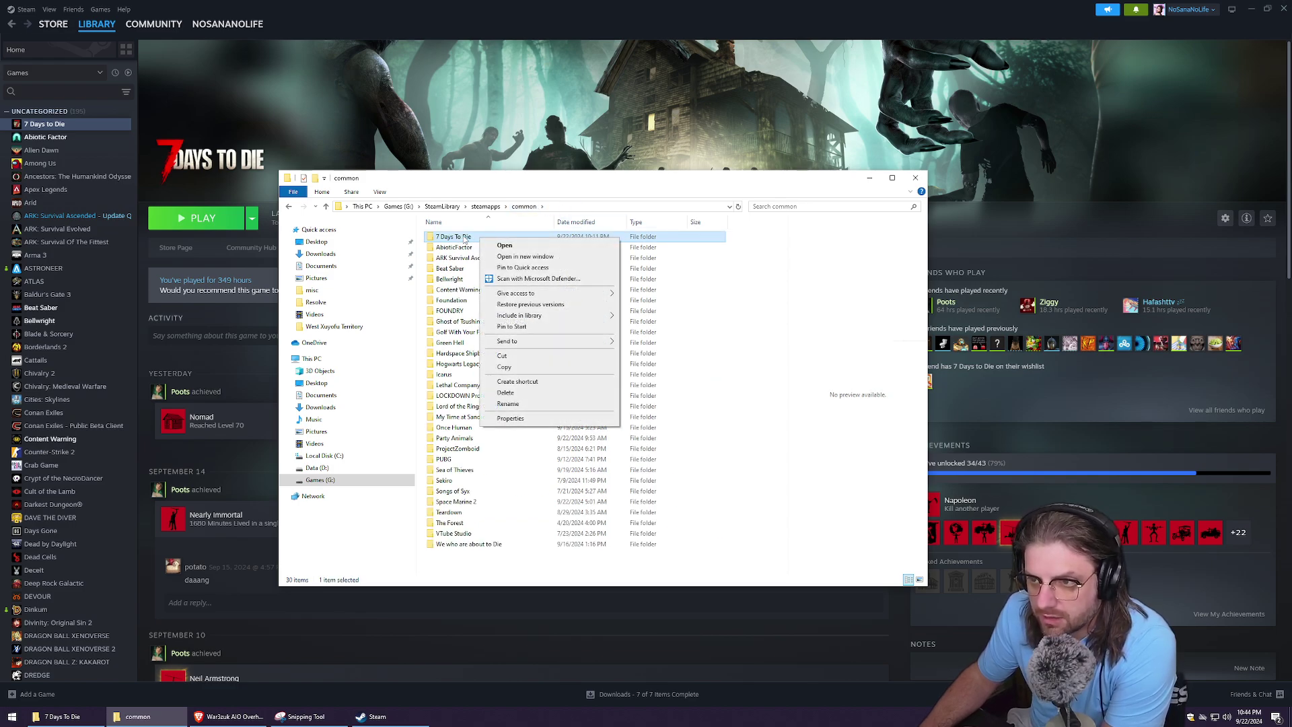
pyautogui.click(556, 367)
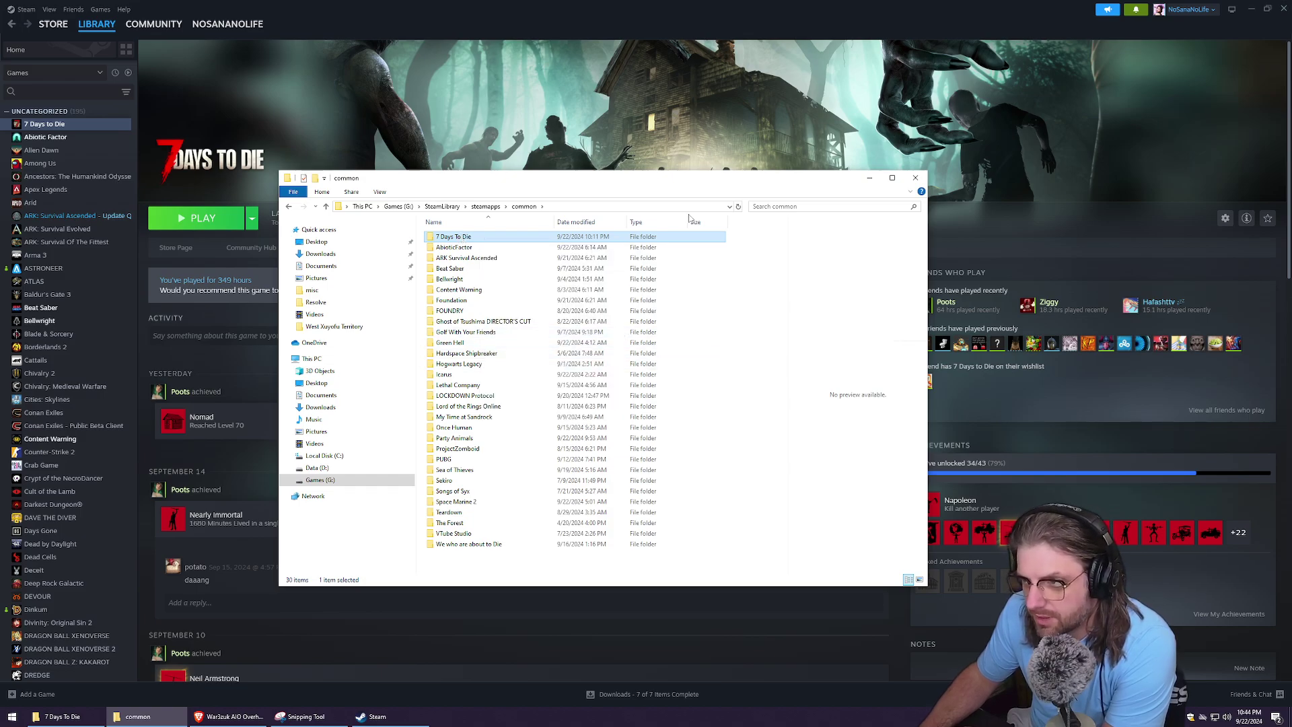
# - Look at the top-level contents of the Games (G:) drive in the file explorer
pyautogui.click(870, 178)
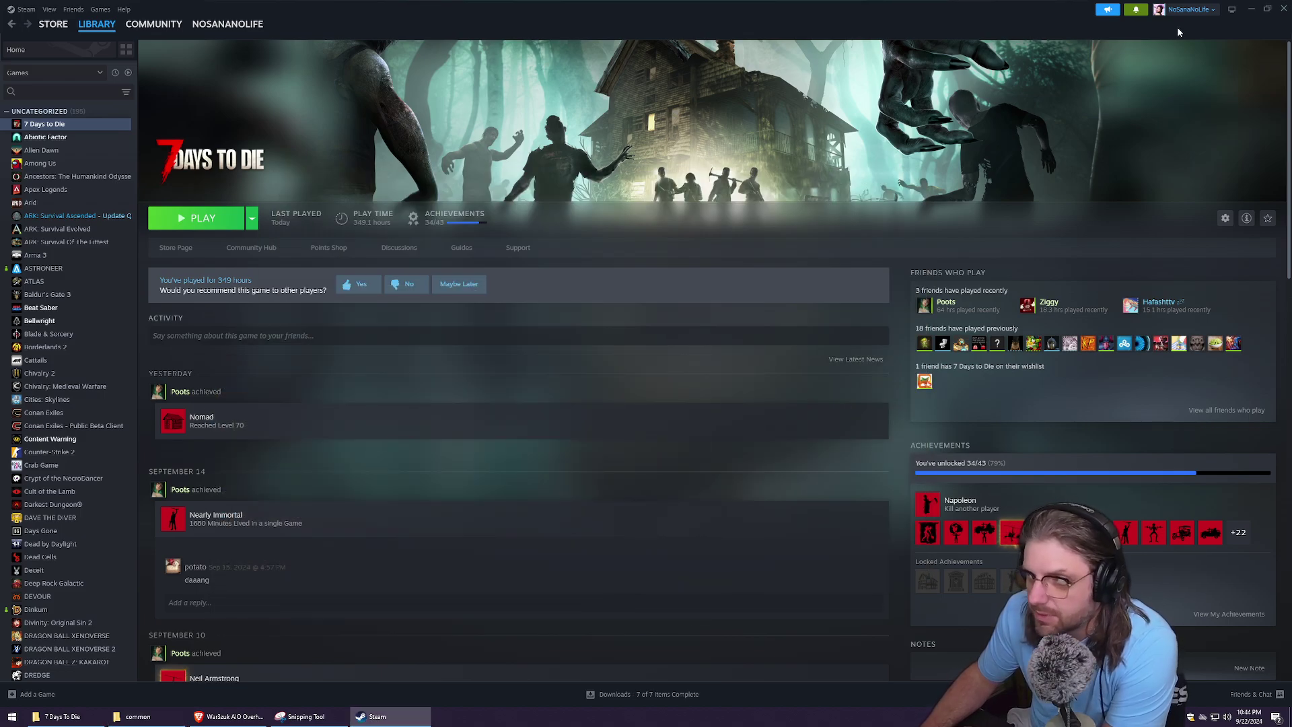
pyautogui.click(135, 717)
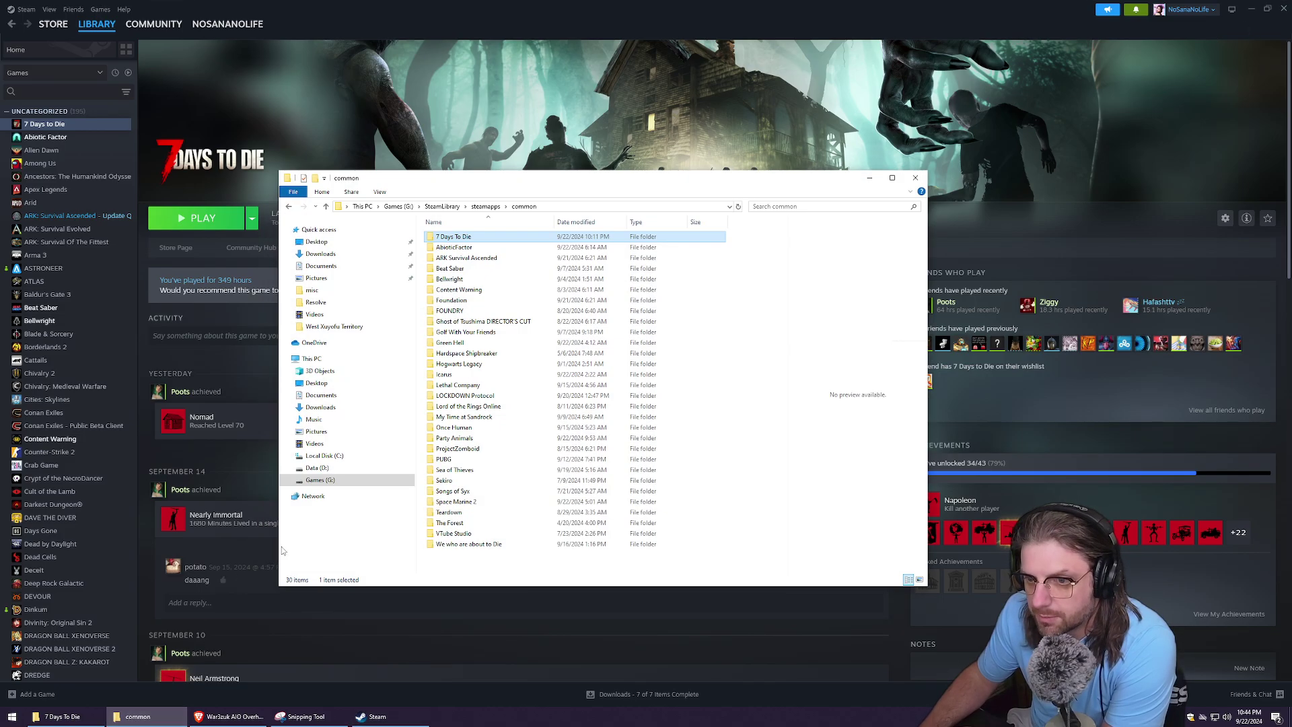
pyautogui.click(353, 481)
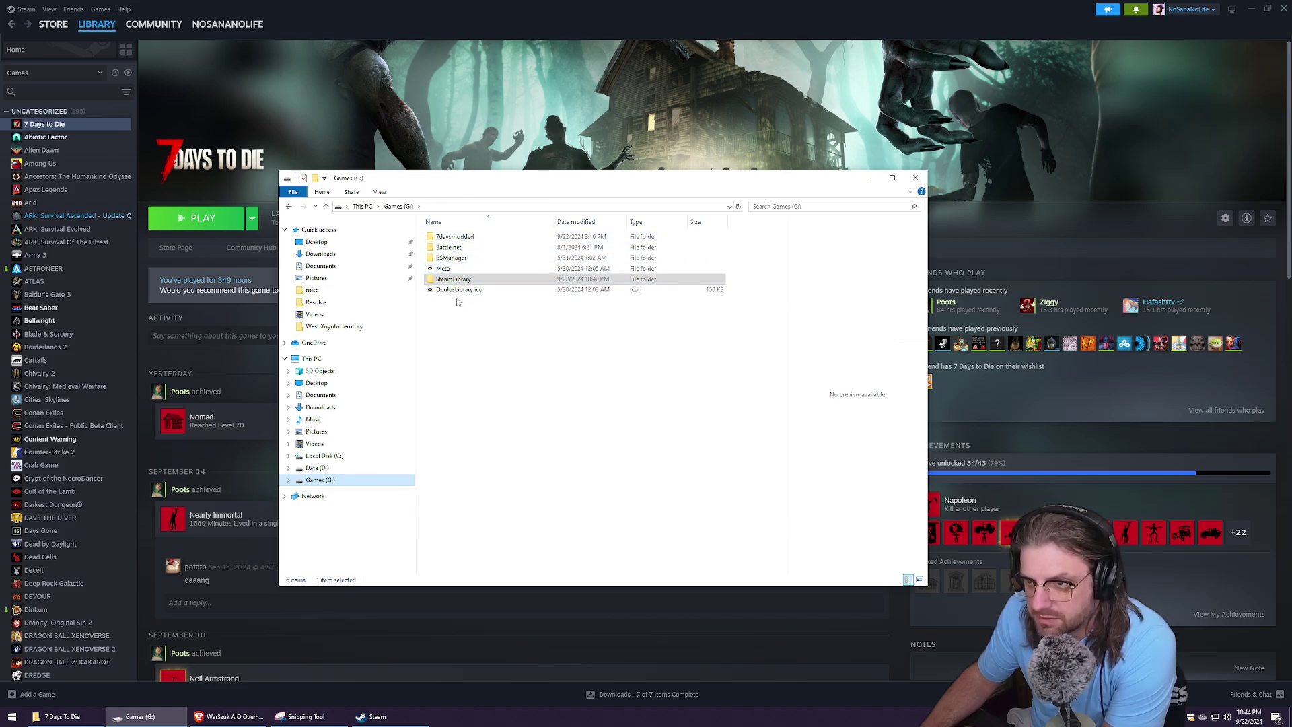
pyautogui.click(870, 178)
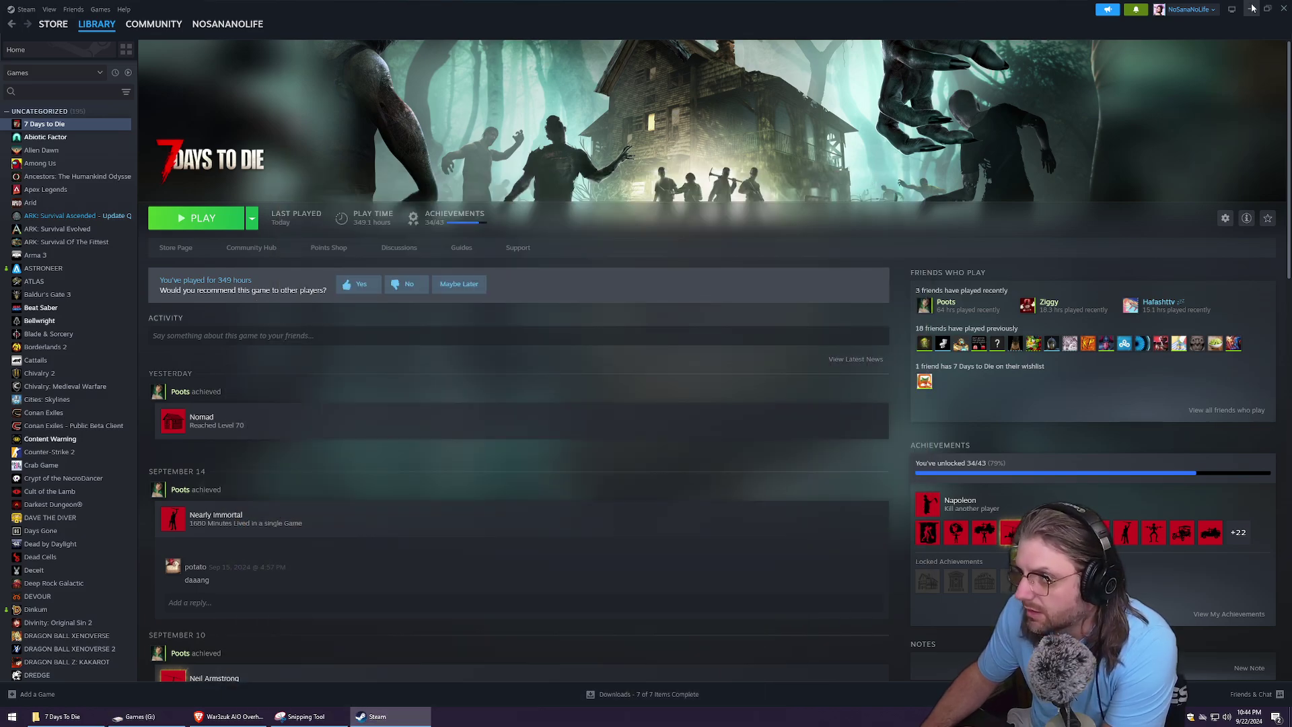
# - Create a new folder named 7daysModded on the desktop
pyautogui.click(1251, 9)
pyautogui.rightClick(148, 362)
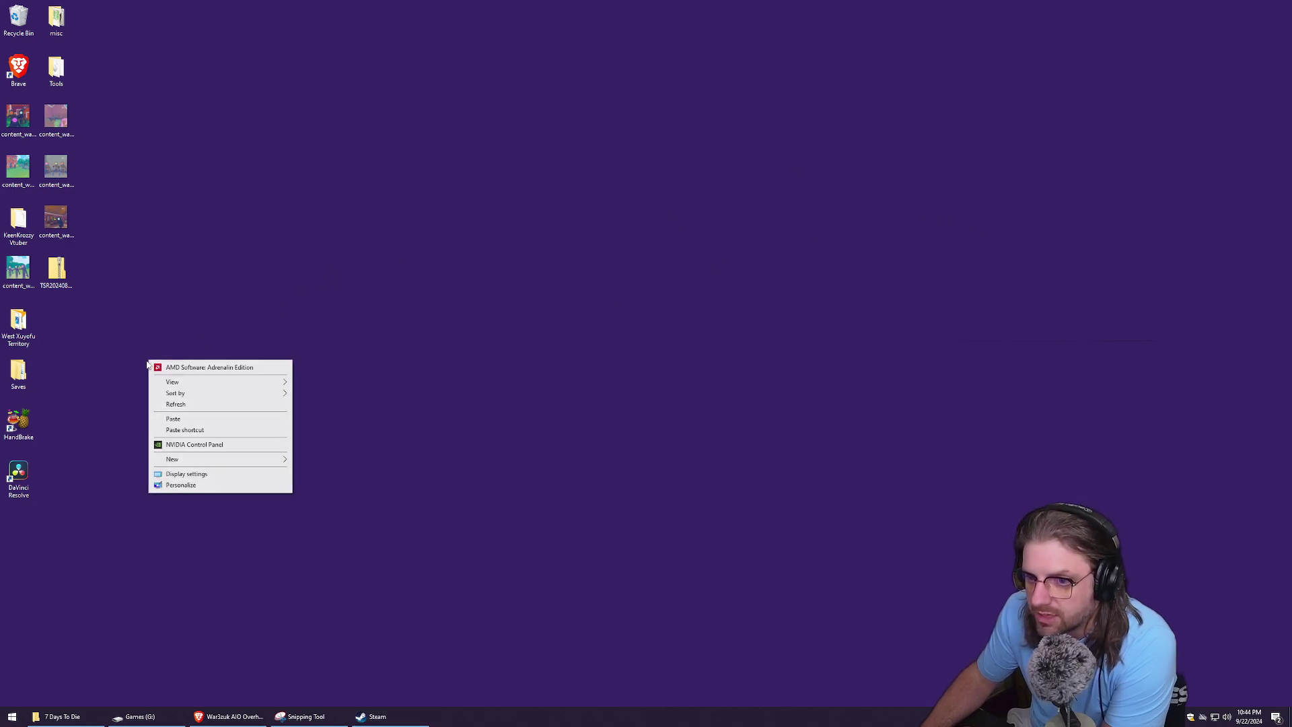
pyautogui.moveTo(237, 460)
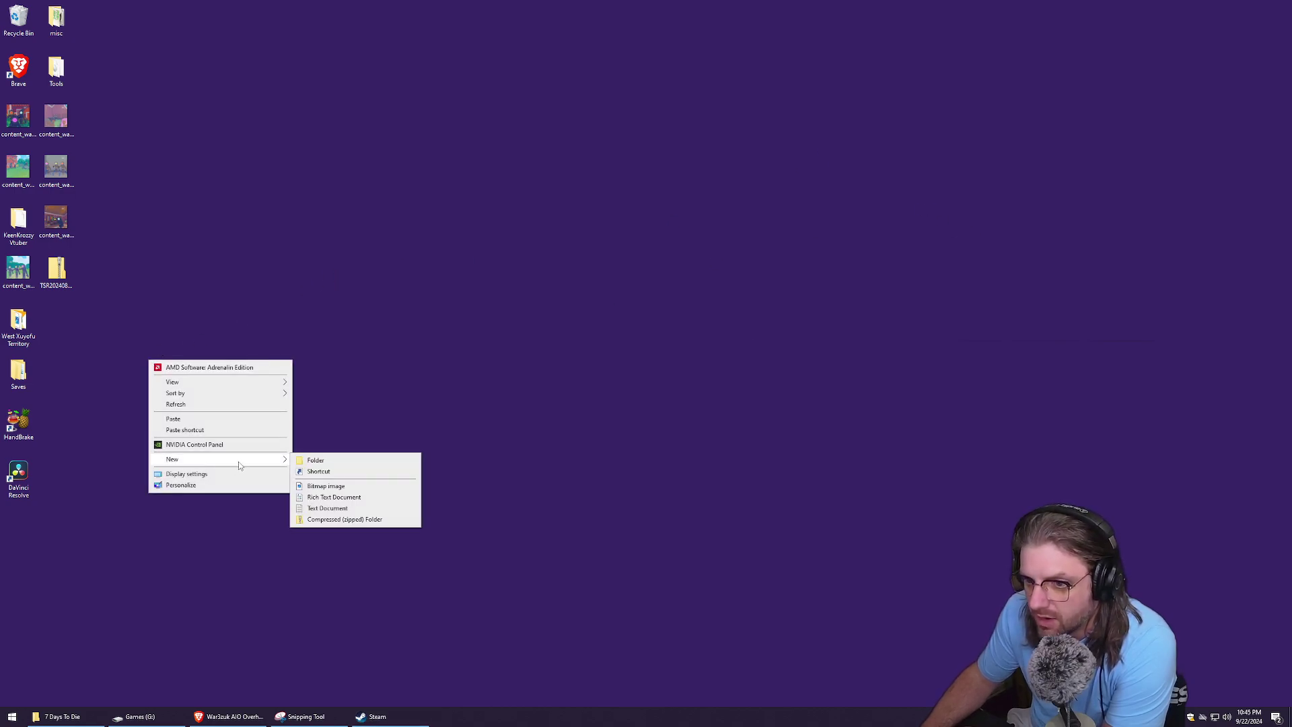
pyautogui.click(367, 463)
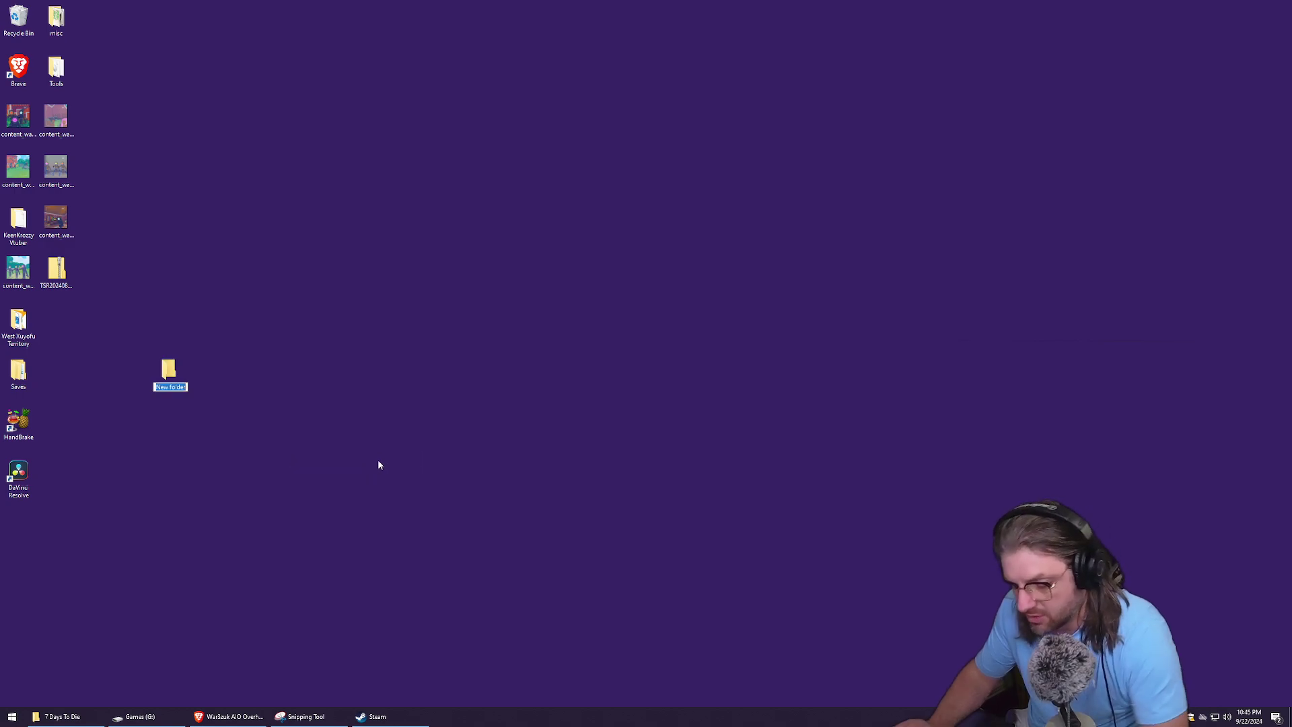
pyautogui.write('7d')
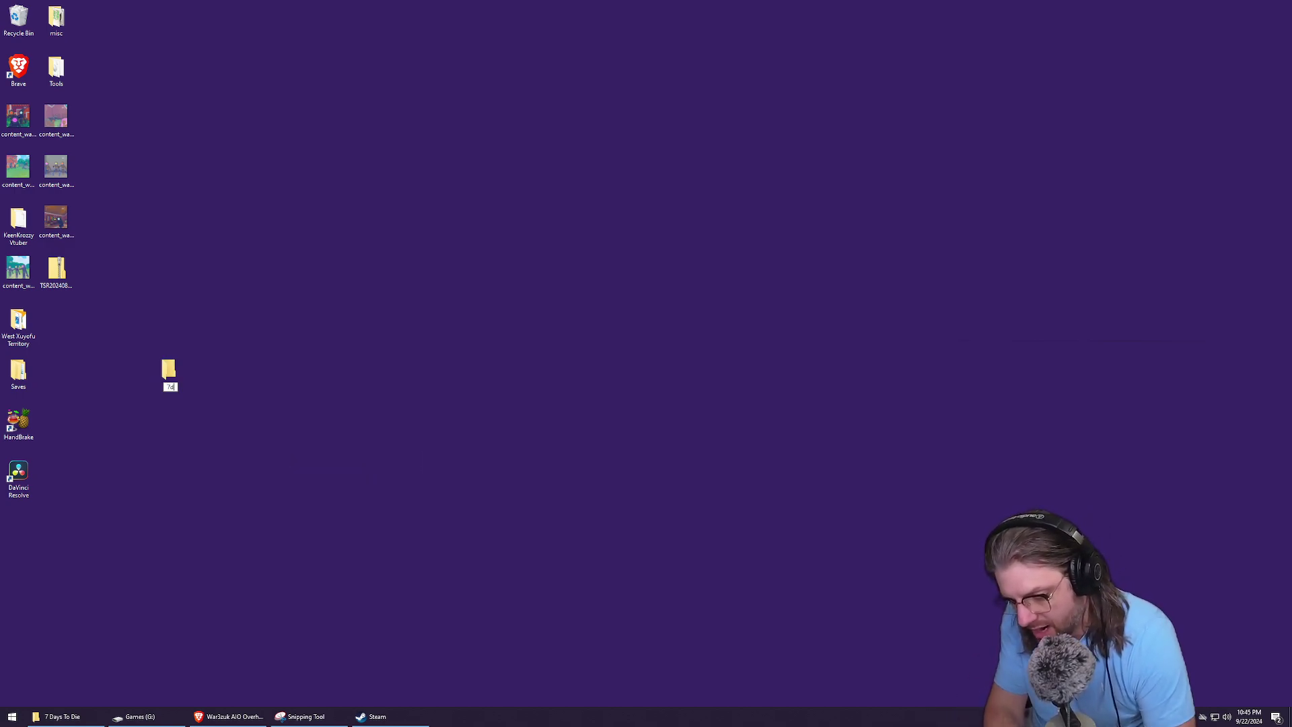
pyautogui.write('aysModded')
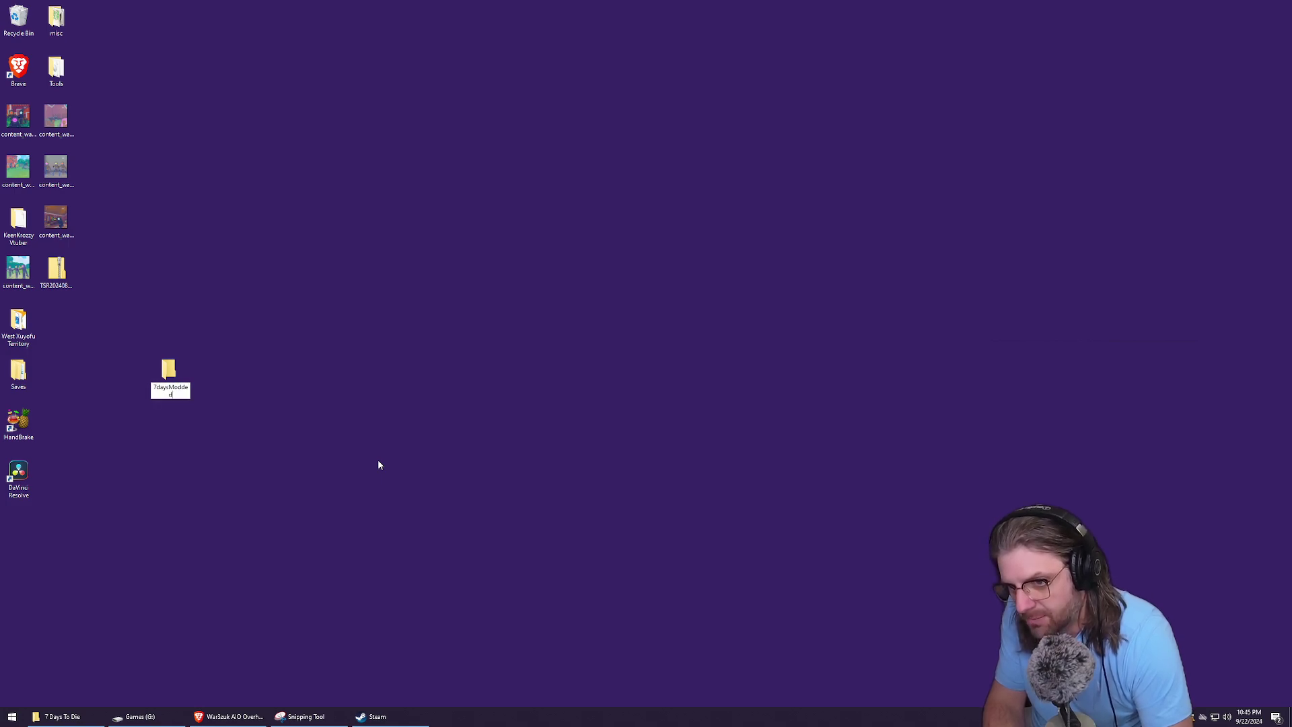
pyautogui.press('Return')
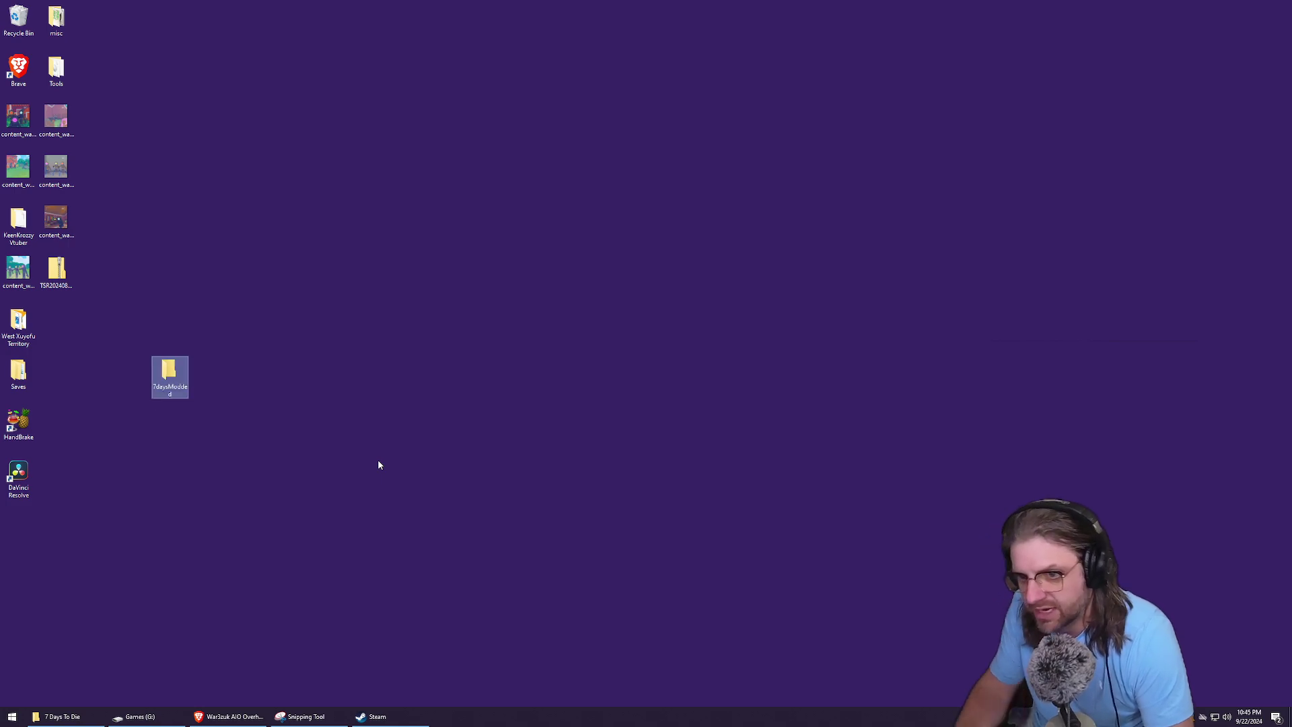
# - Create a subfolder named AIO inside the 7daysModded folder
pyautogui.doubleClick(175, 379)
pyautogui.rightClick(547, 361)
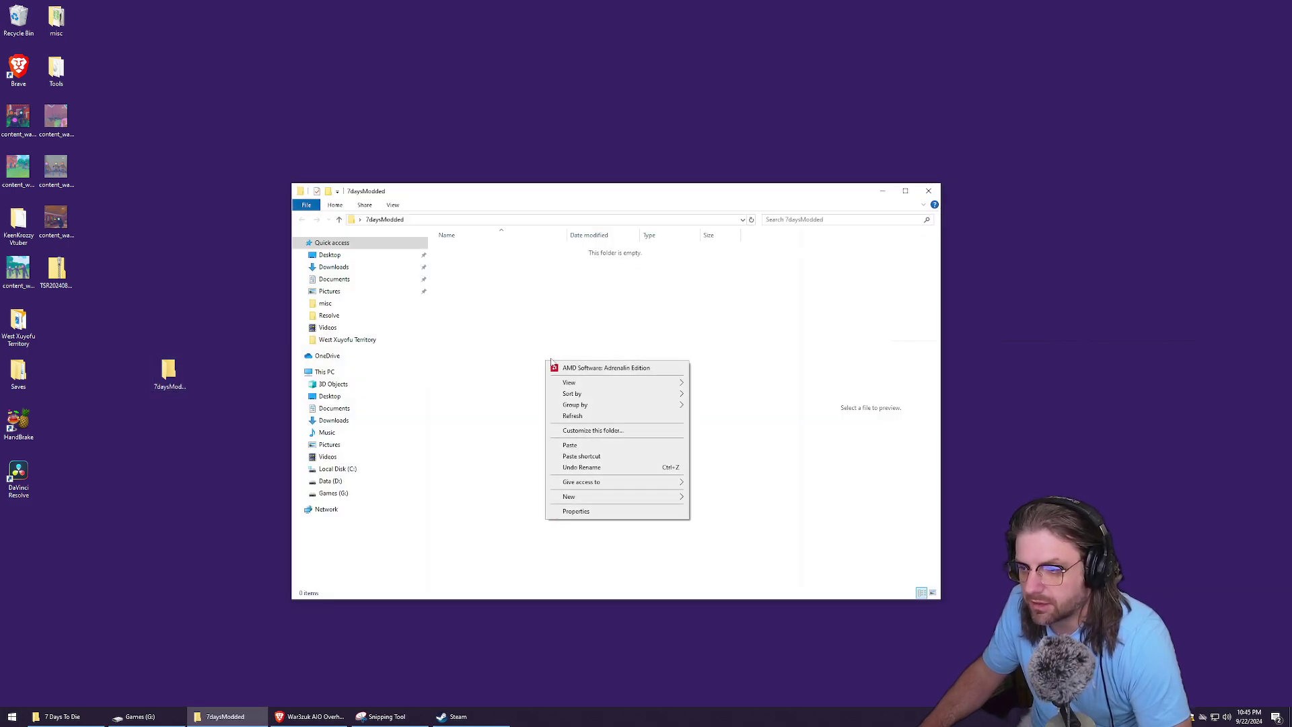
pyautogui.moveTo(626, 499)
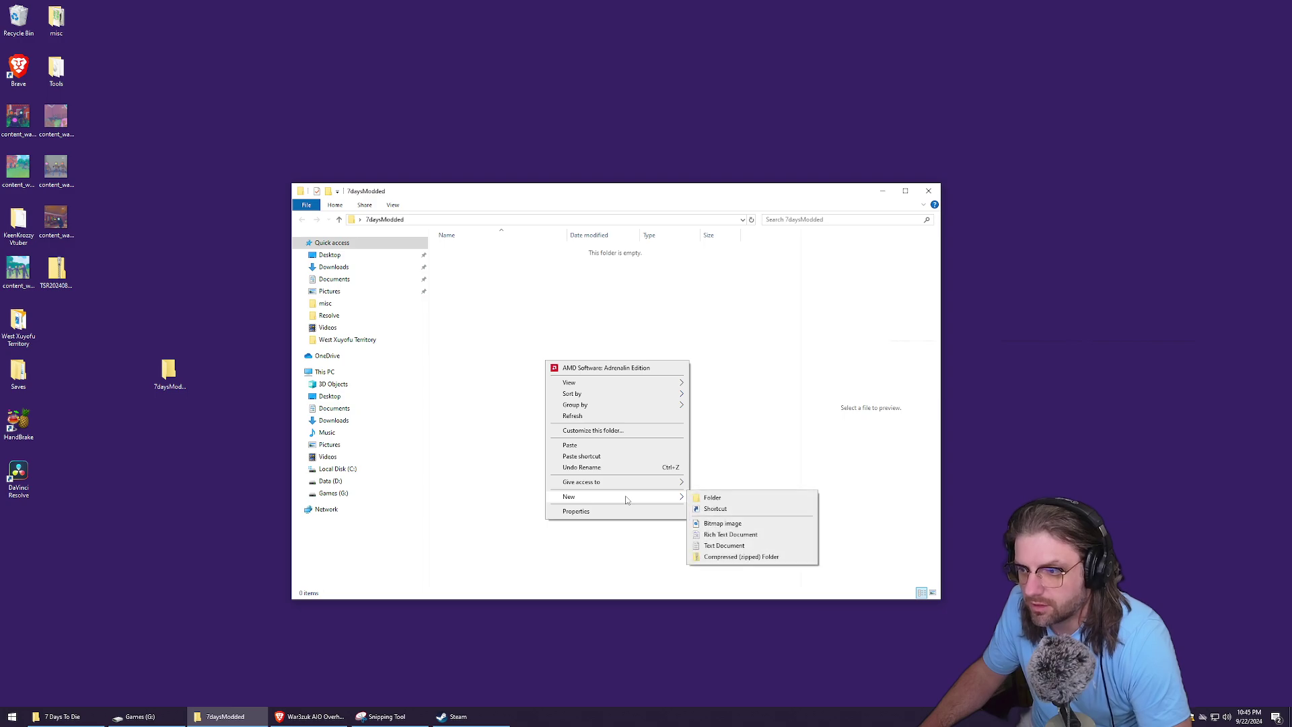
pyautogui.click(765, 500)
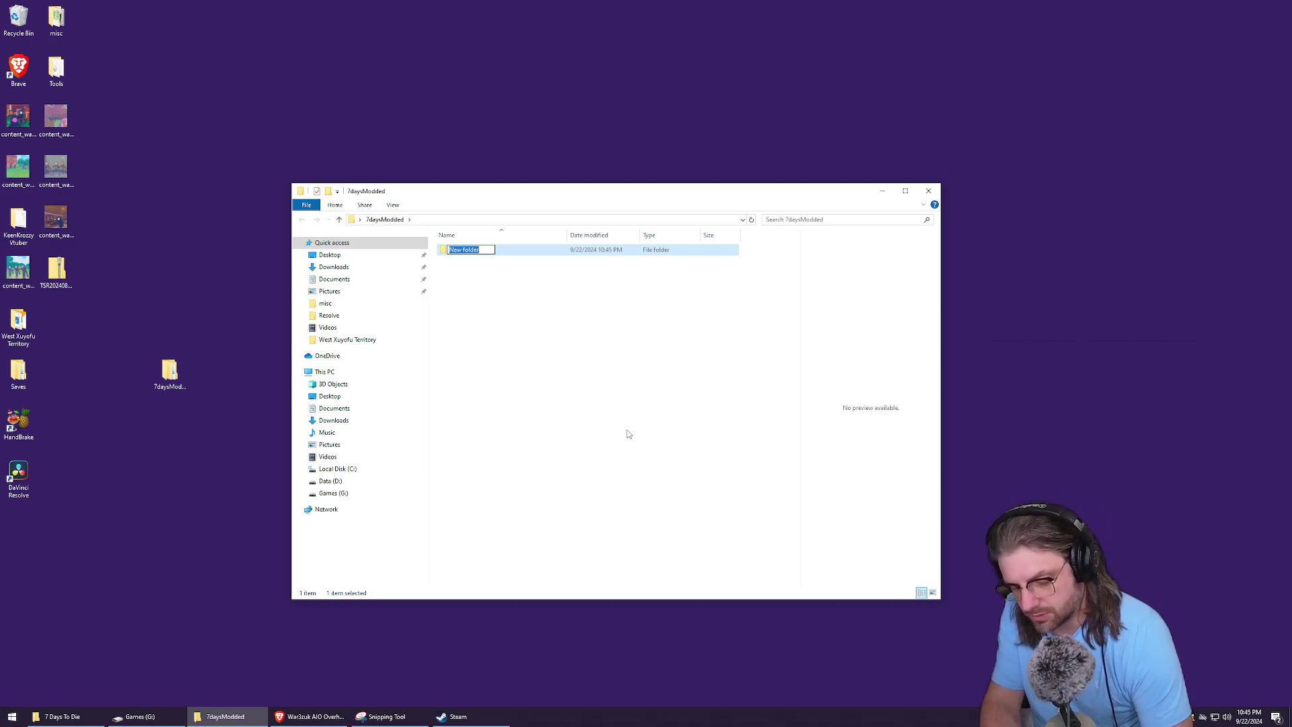
pyautogui.write('AIO')
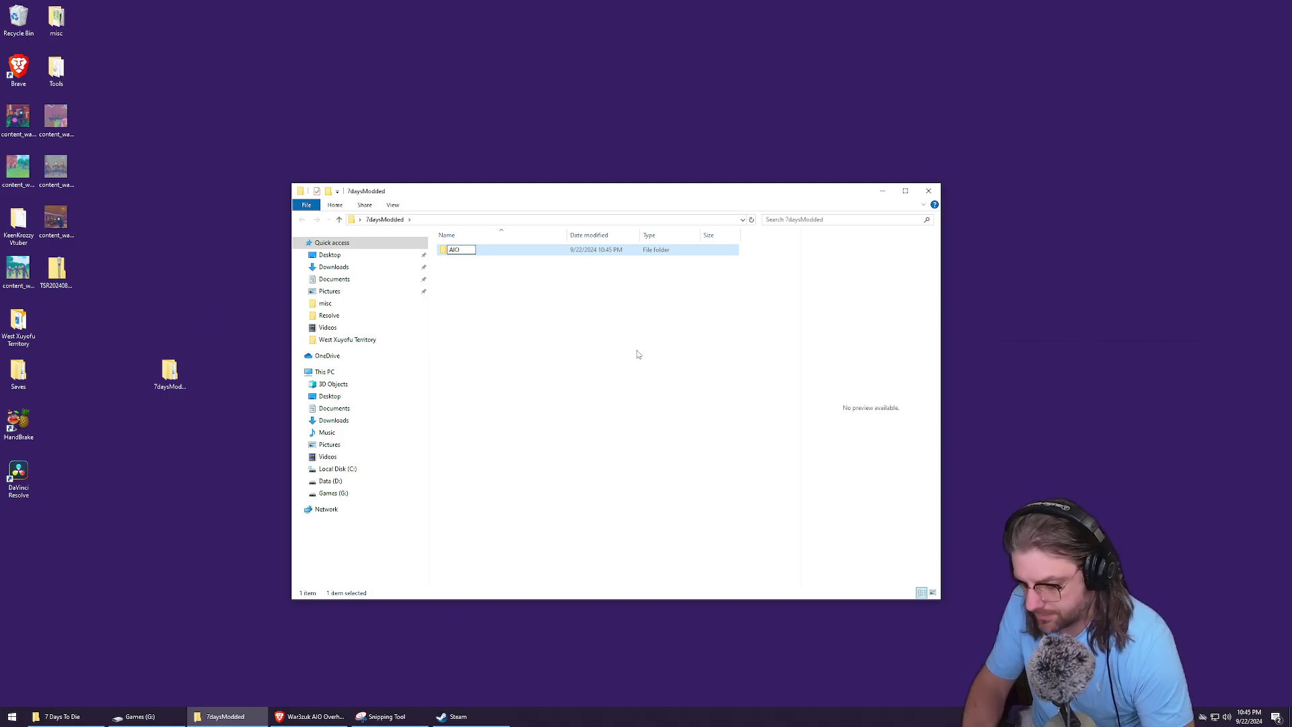
pyautogui.press('Return')
# - Paste the copied 7 Days To Die game folder into the AIO folder
pyautogui.doubleClick(478, 253)
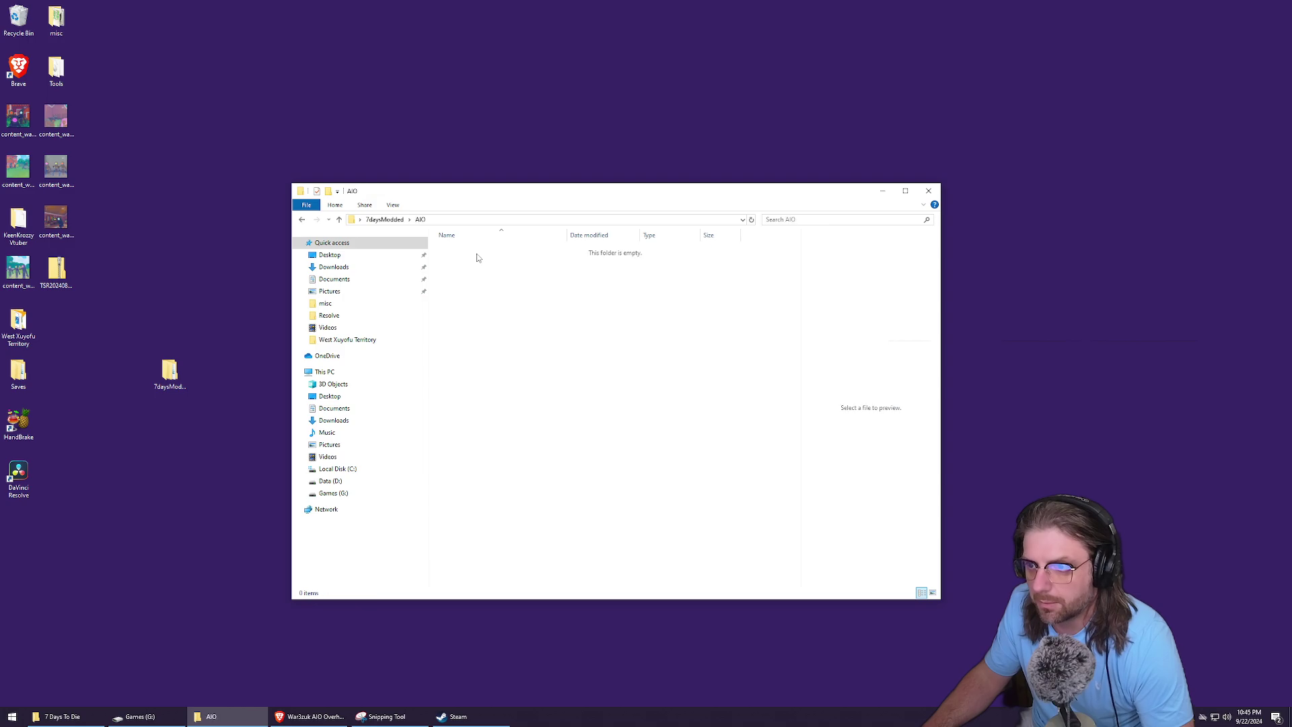
pyautogui.rightClick(494, 313)
pyautogui.click(563, 402)
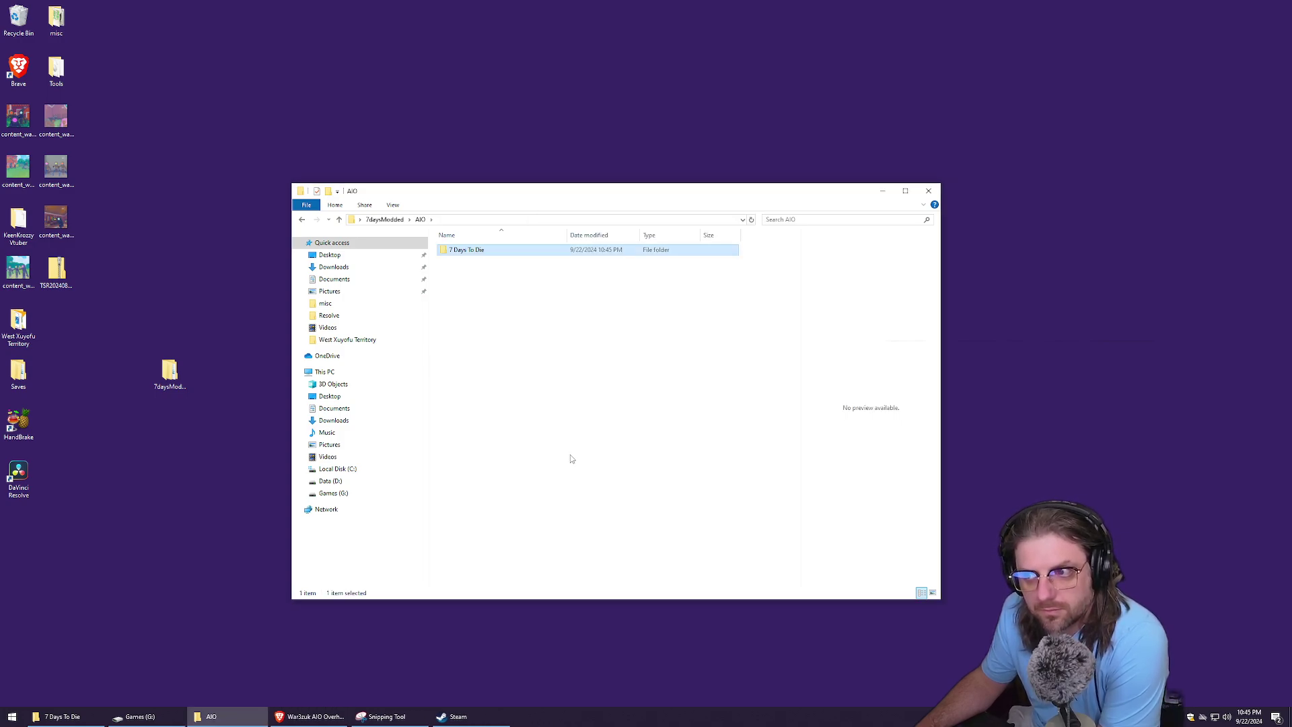
# - Open the pasted 7 Days To Die folder and select 7dLauncher.exe
pyautogui.doubleClick(488, 250)
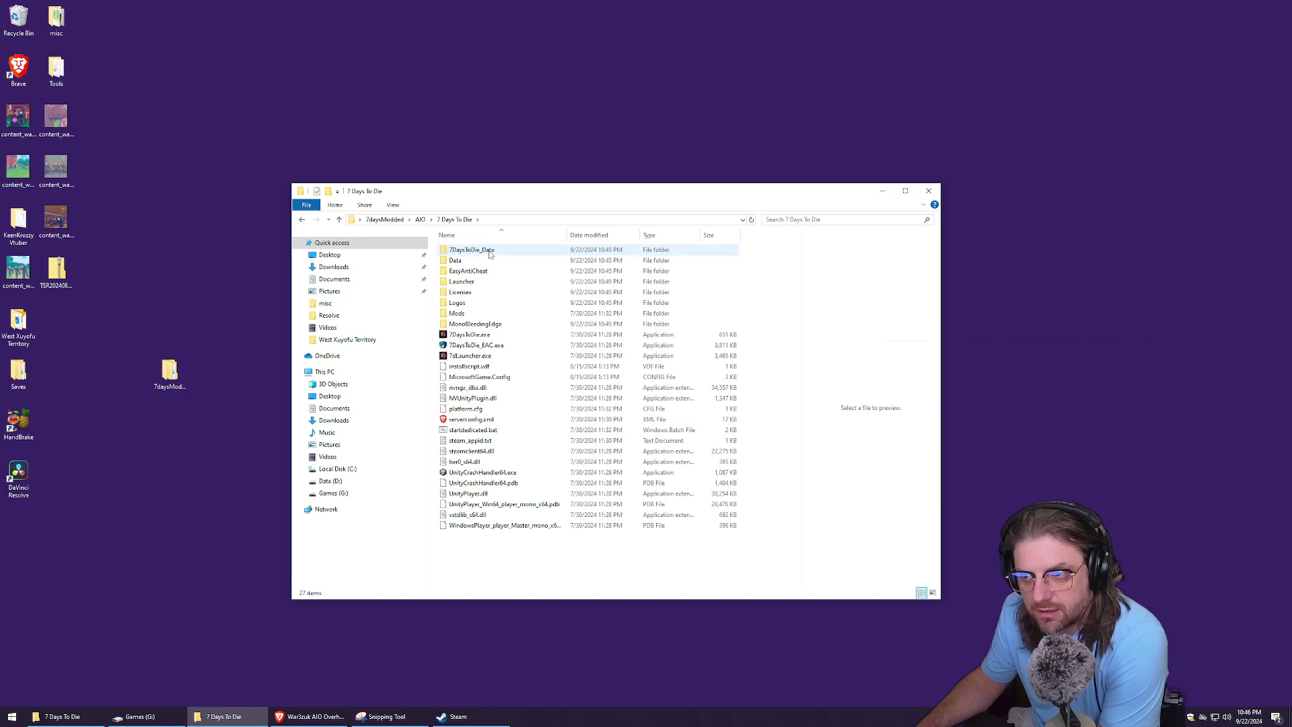
pyautogui.click(547, 357)
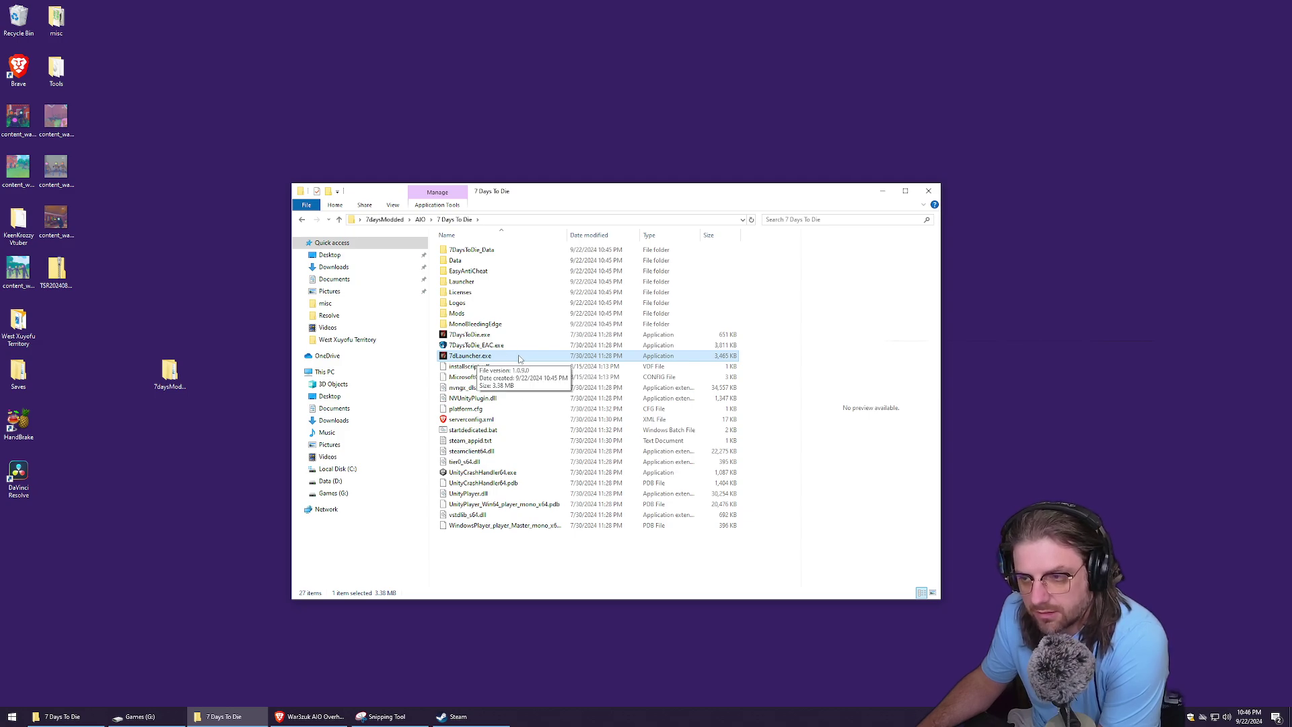
# - Start the copied game through 7dLauncher.exe with Run & Save as default, without EasyAntiCheat, and quit from its main menu
pyautogui.doubleClick(519, 356)
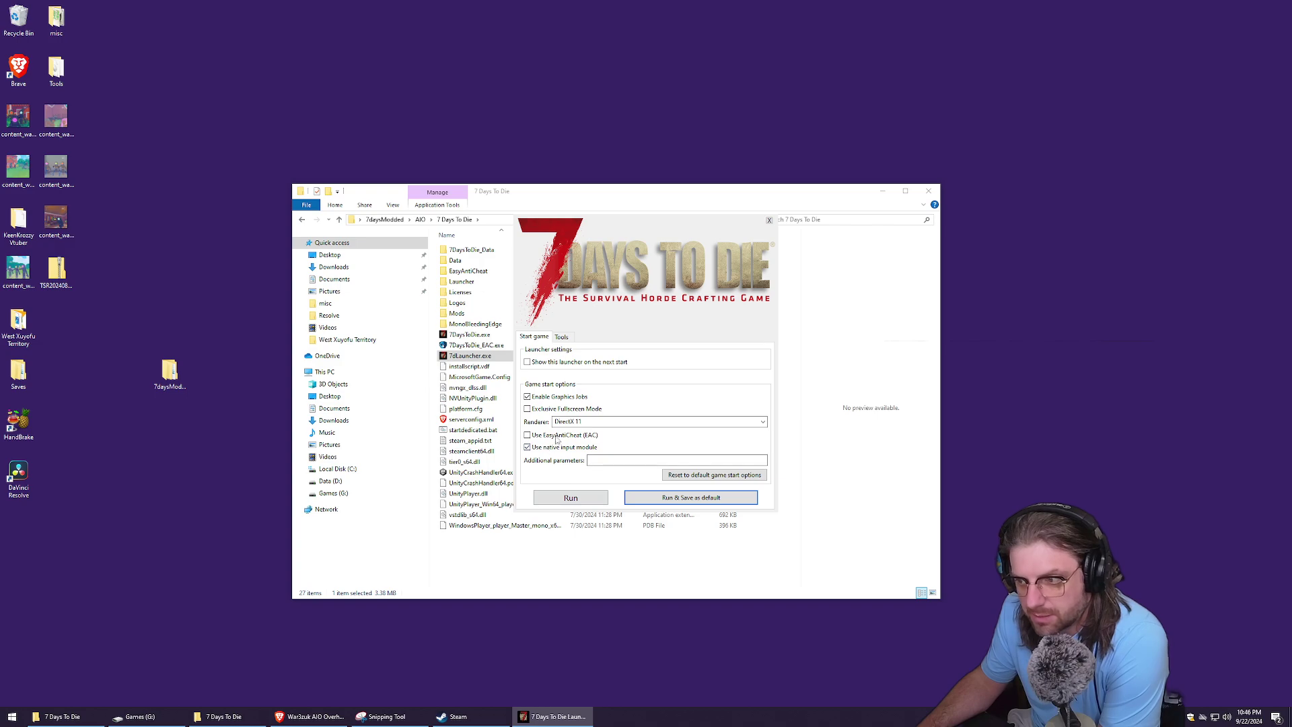
pyautogui.click(769, 221)
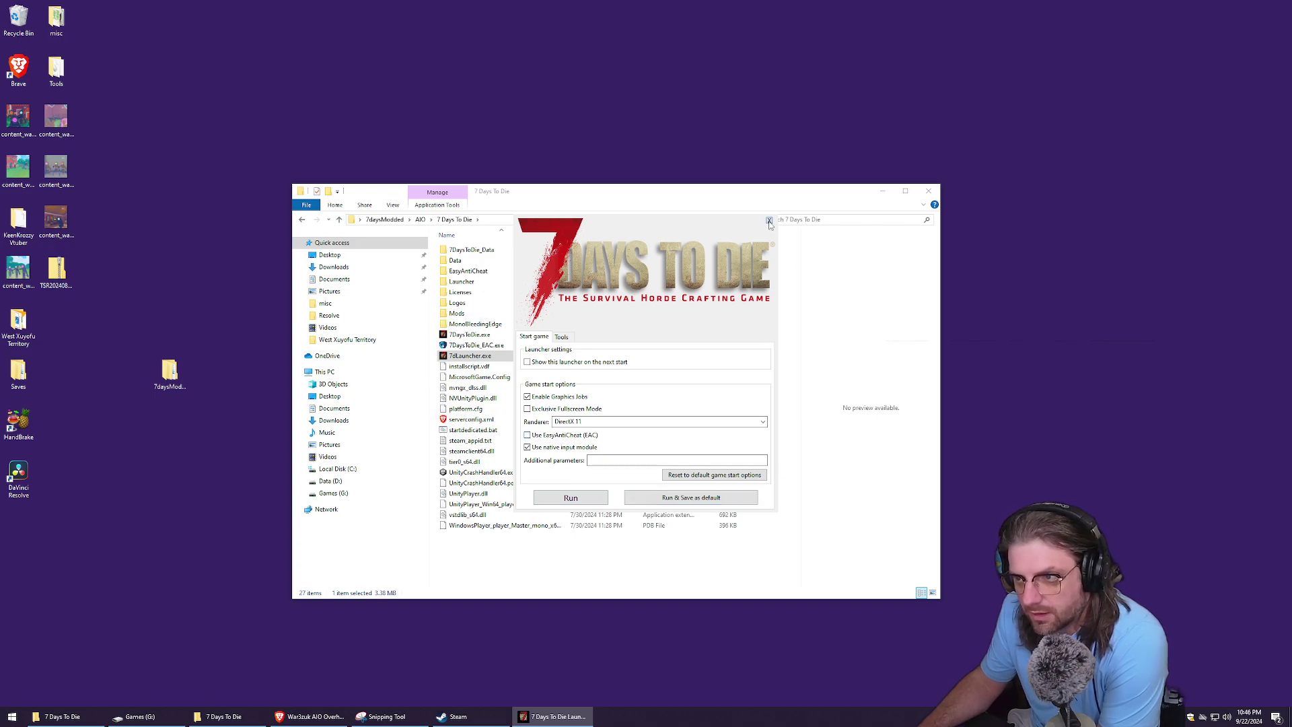
pyautogui.click(683, 499)
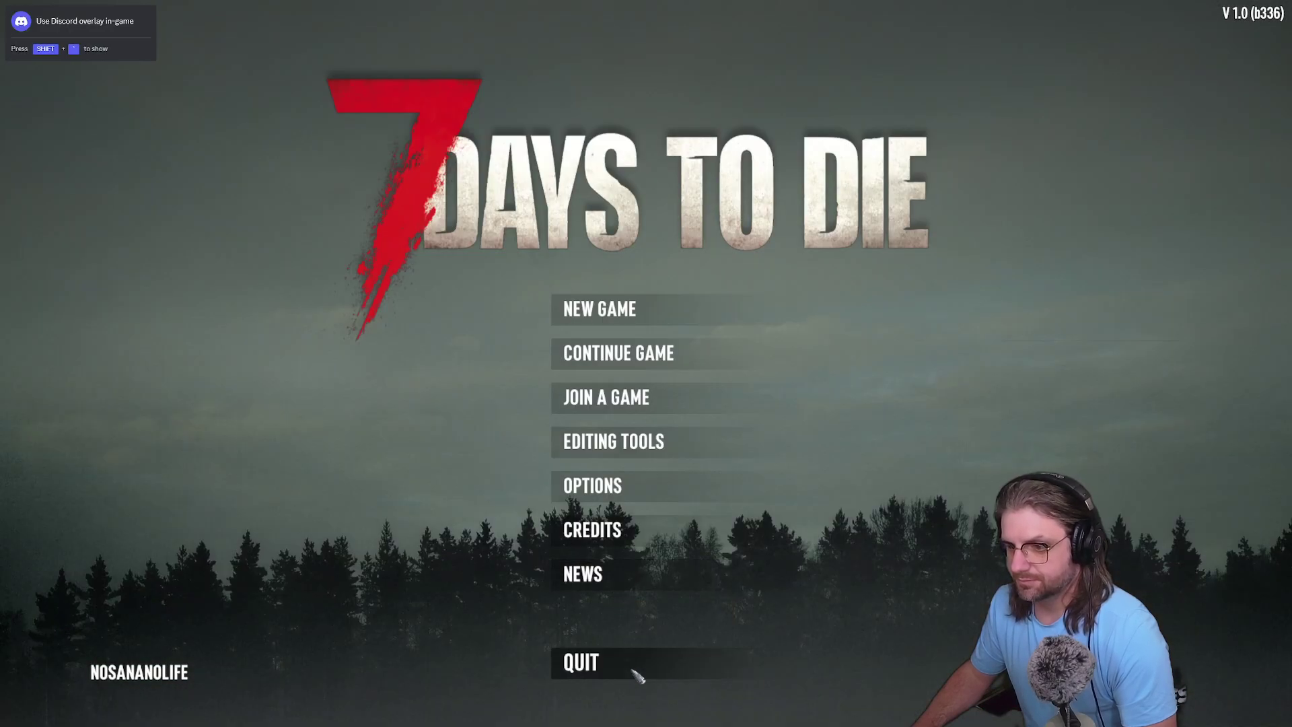
pyautogui.click(636, 676)
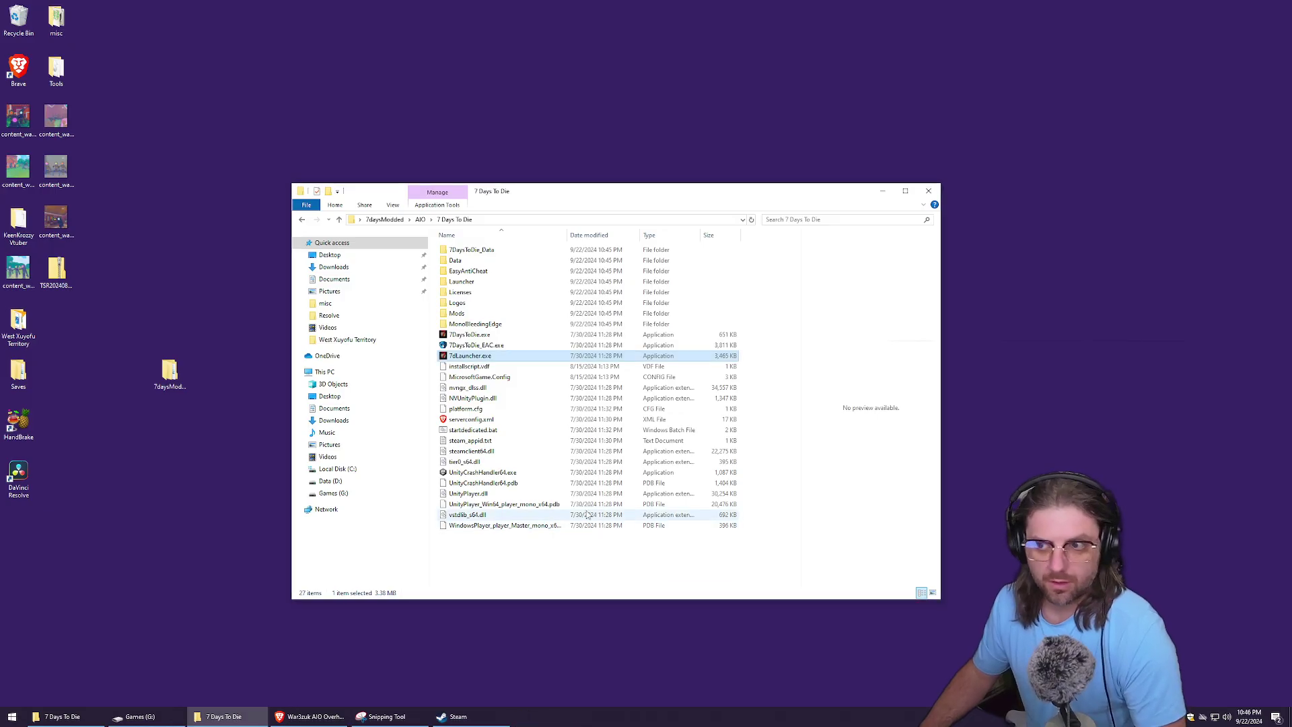
# - In the War3zuk AIO repository's root files, download the Mods folder as Mods.zip to Downloads and check its download progress
pyautogui.click(228, 208)
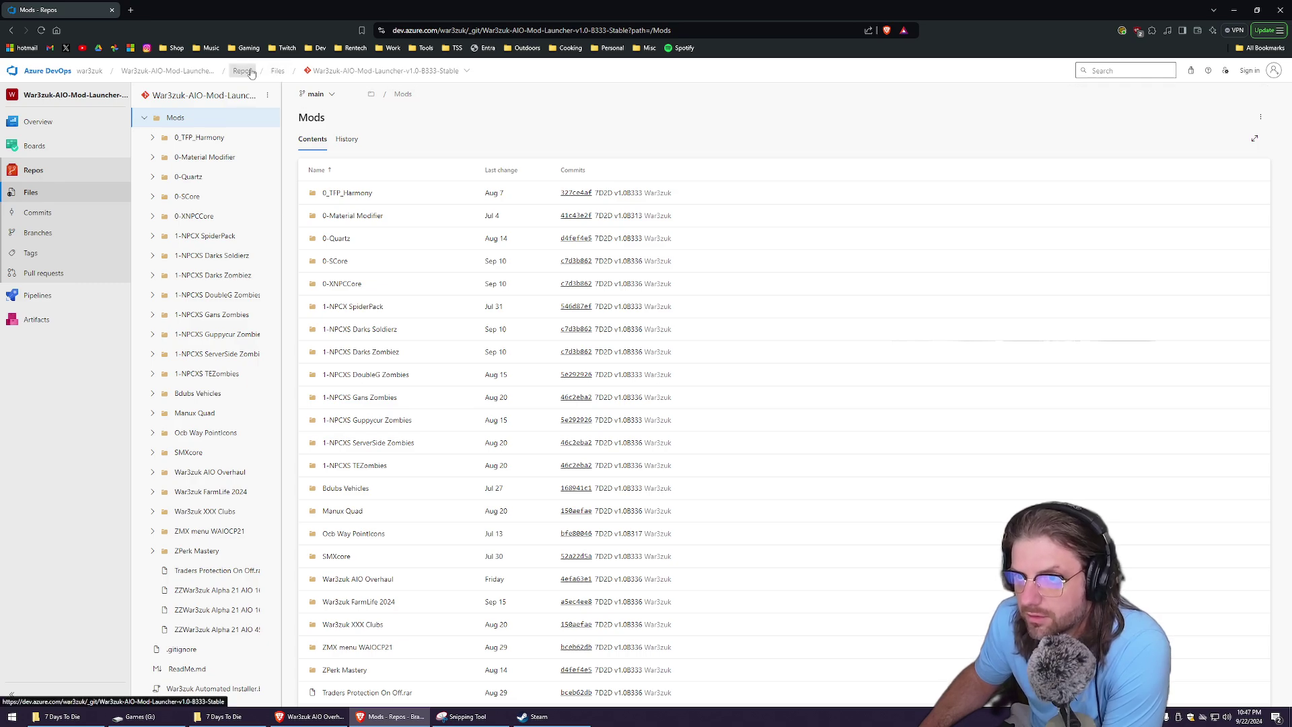
pyautogui.click(276, 75)
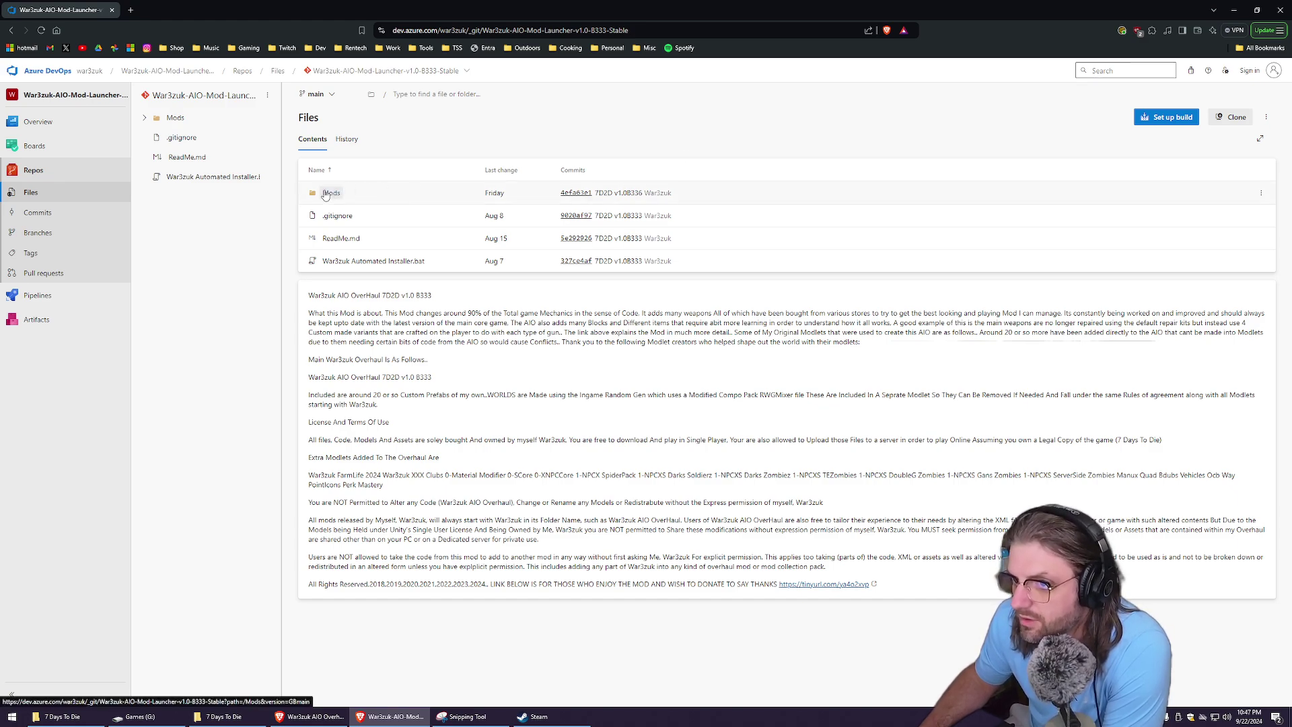
pyautogui.click(1261, 196)
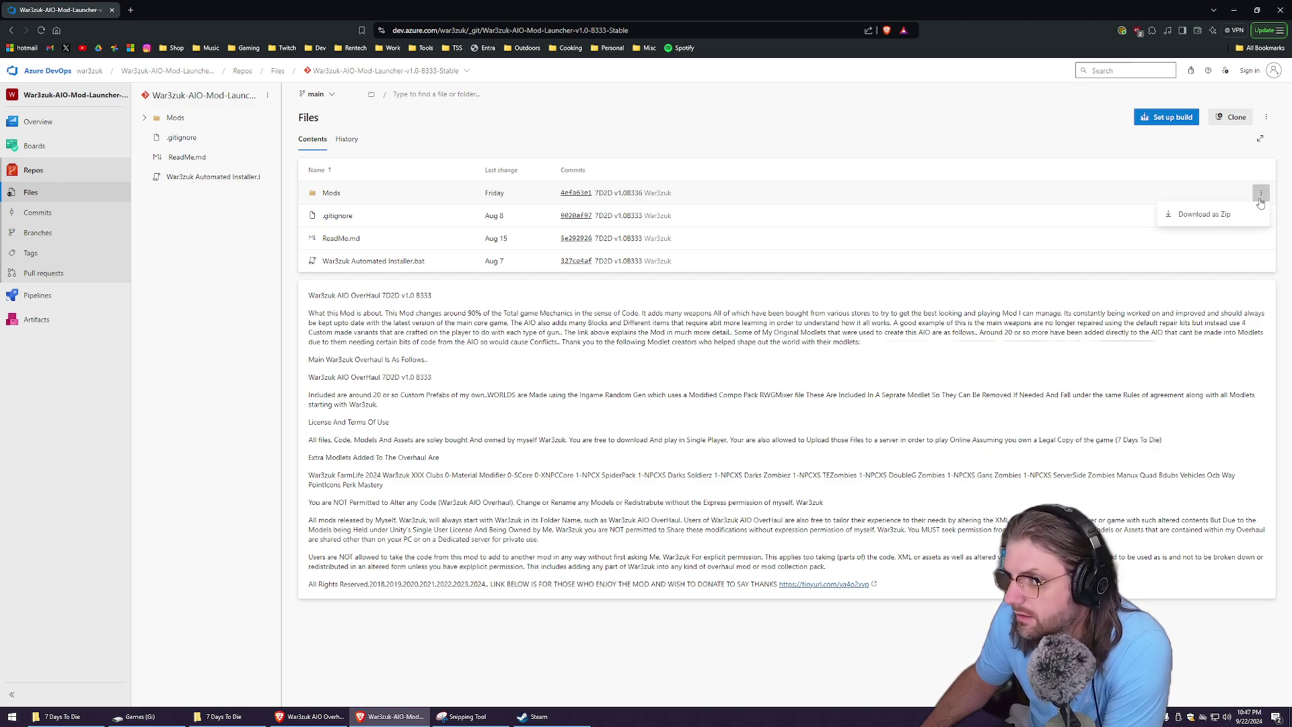
pyautogui.click(1203, 214)
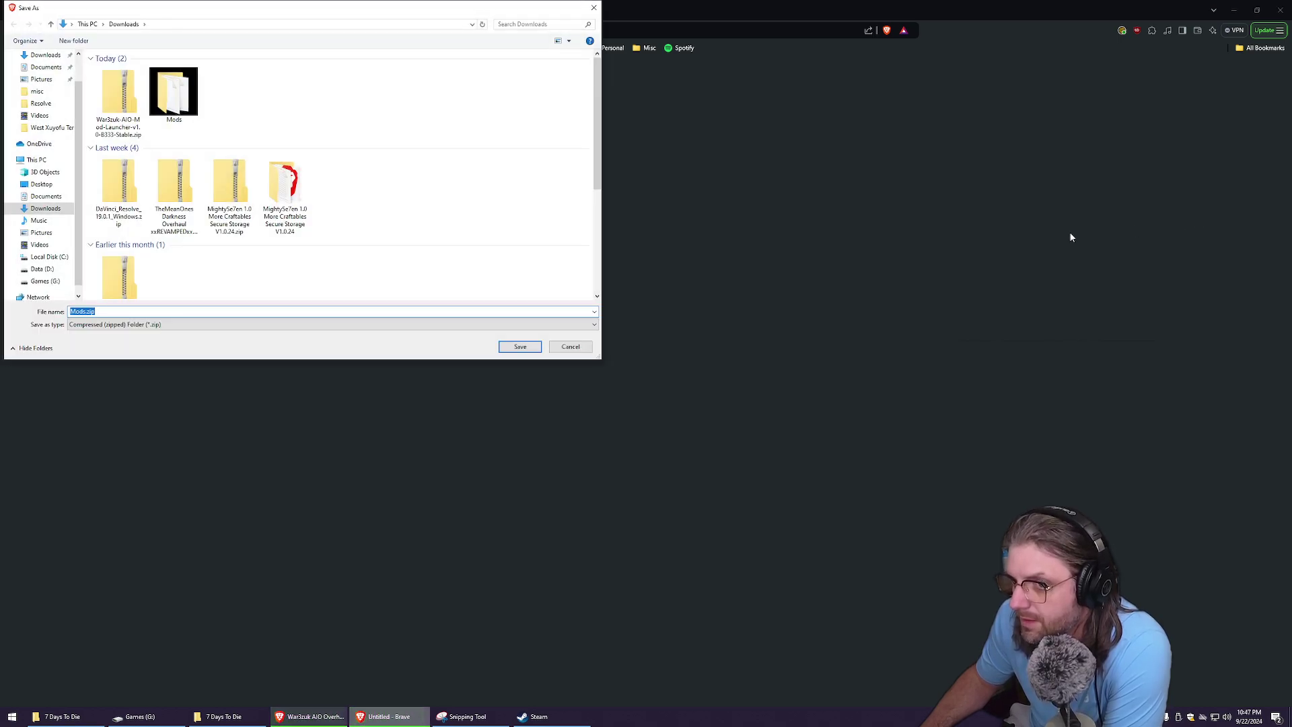
pyautogui.click(520, 346)
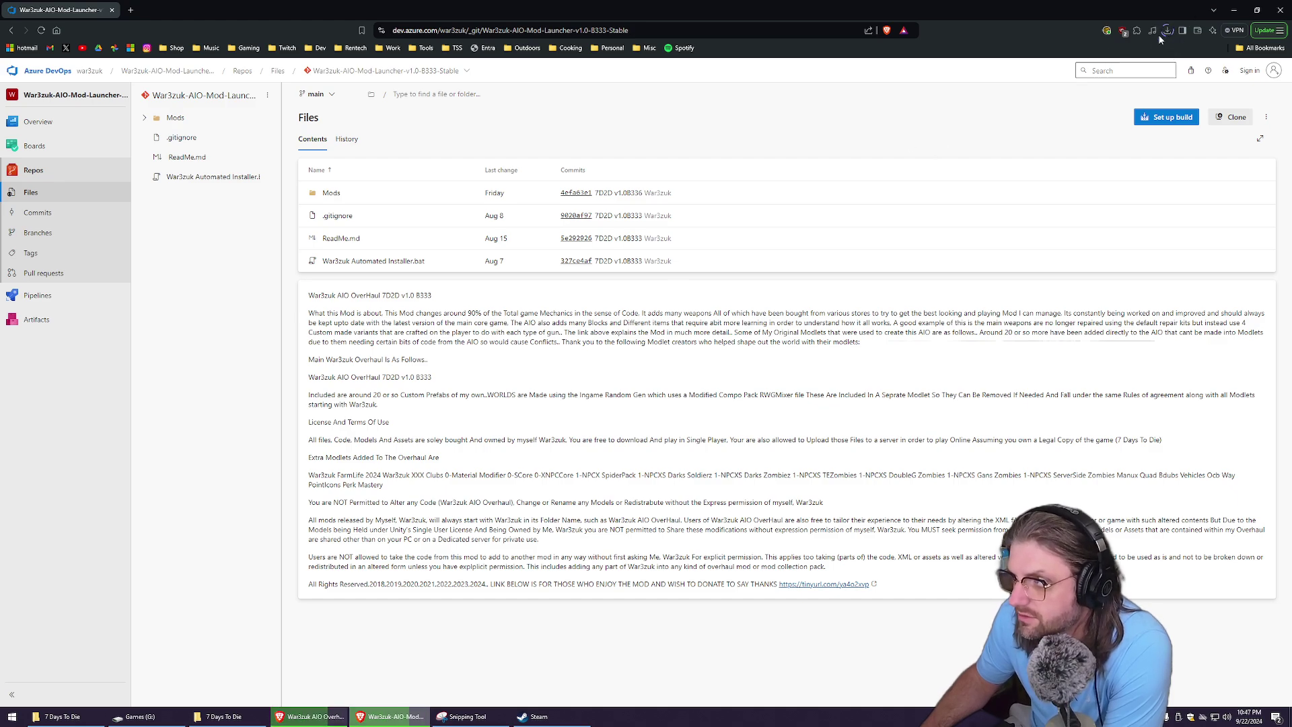
pyautogui.click(1168, 34)
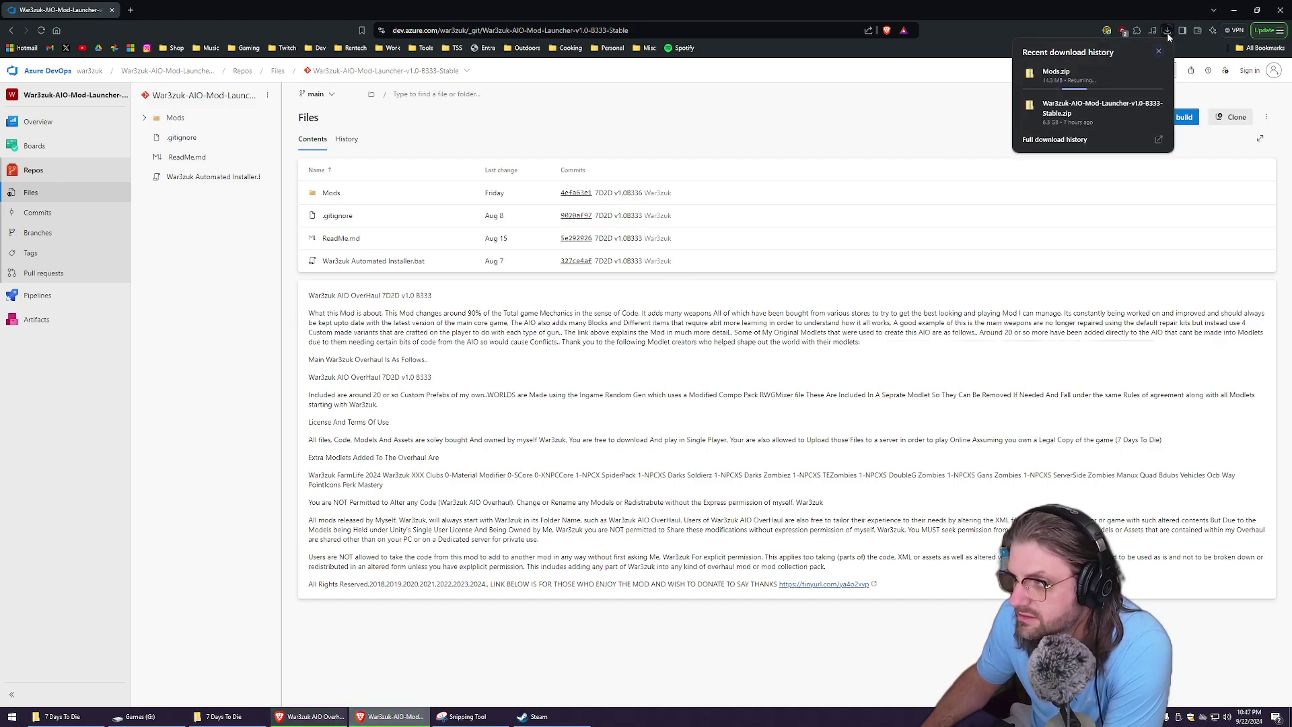
pyautogui.moveTo(1138, 79)
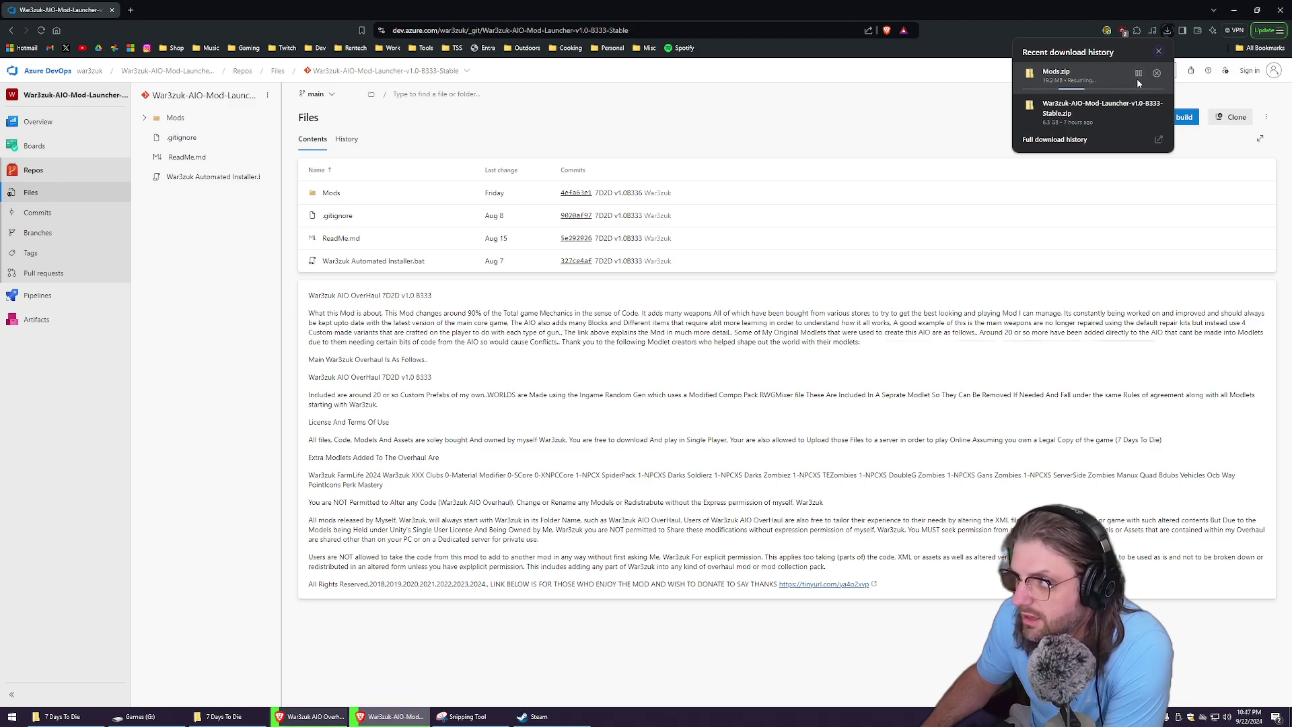
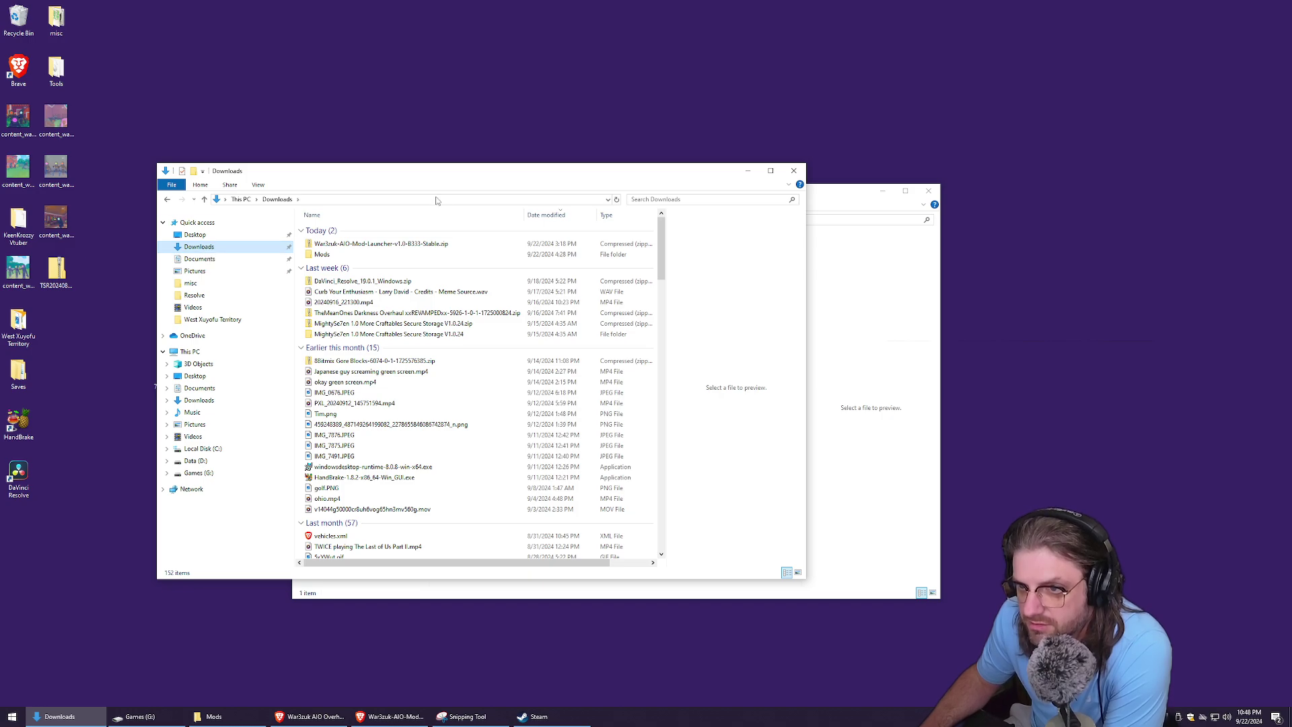
# - Open the Mods folder inside War3zuk-AIO-Mod-Launcher-v1.0-B333-Stable.zip and arrange its window beside the game copy's Mods folder
pyautogui.doubleClick(389, 245)
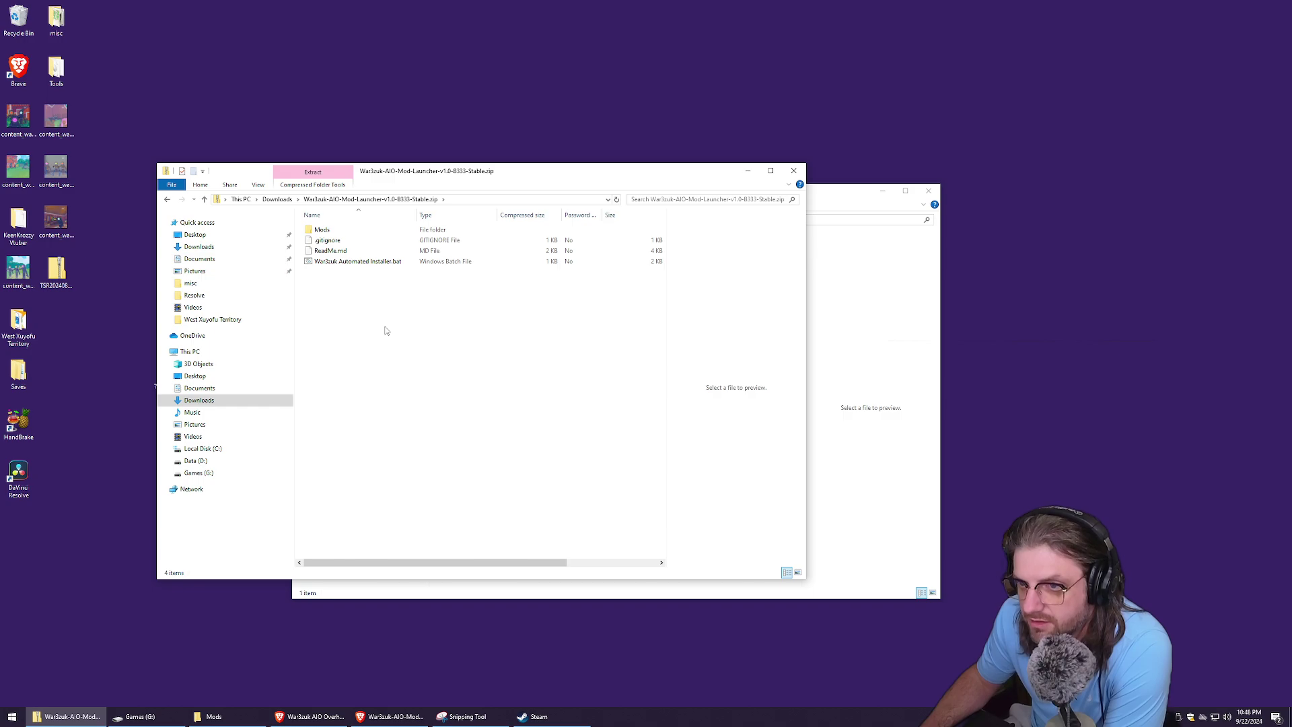
pyautogui.doubleClick(420, 234)
pyautogui.moveTo(521, 174); pyautogui.dragTo(965, 101)
pyautogui.moveTo(467, 193); pyautogui.dragTo(167, 288)
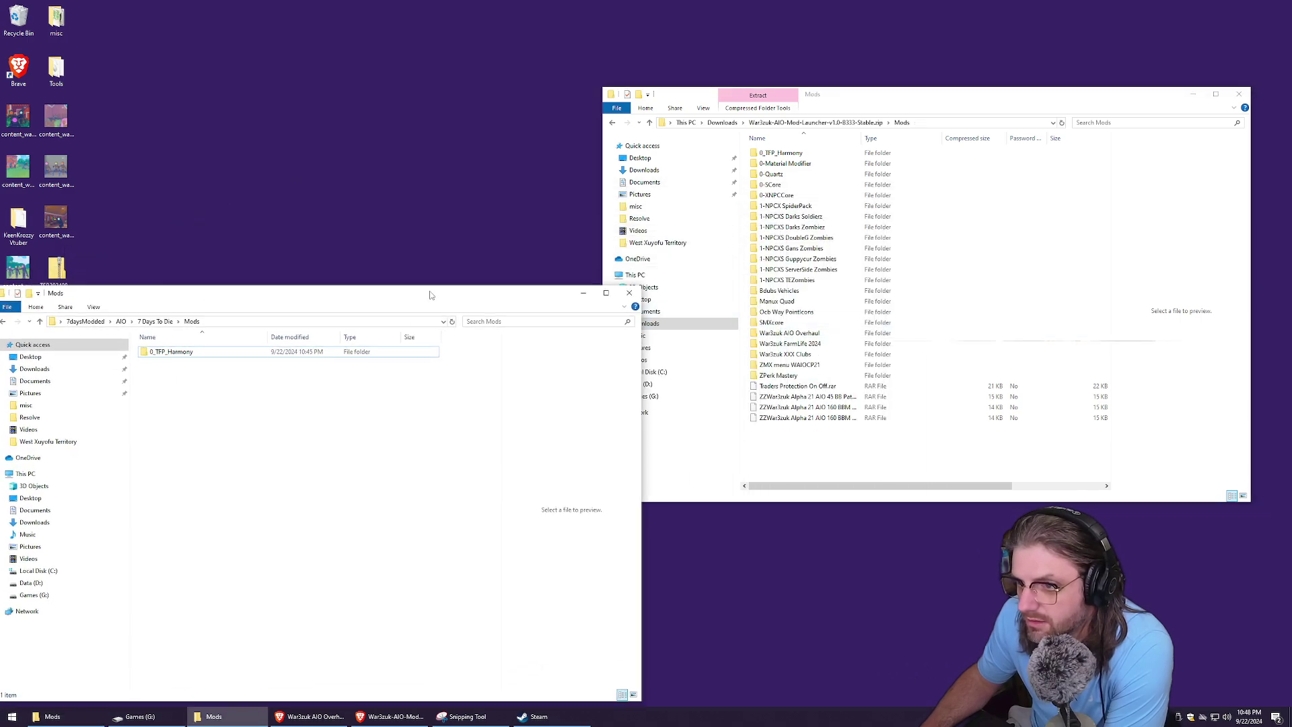
pyautogui.moveTo(428, 289); pyautogui.dragTo(464, 288)
# - Copy the mod folders from 0_TFP_Harmony through ZPerk Mastery out of the zip into the game copy's Mods folder
pyautogui.click(829, 155)
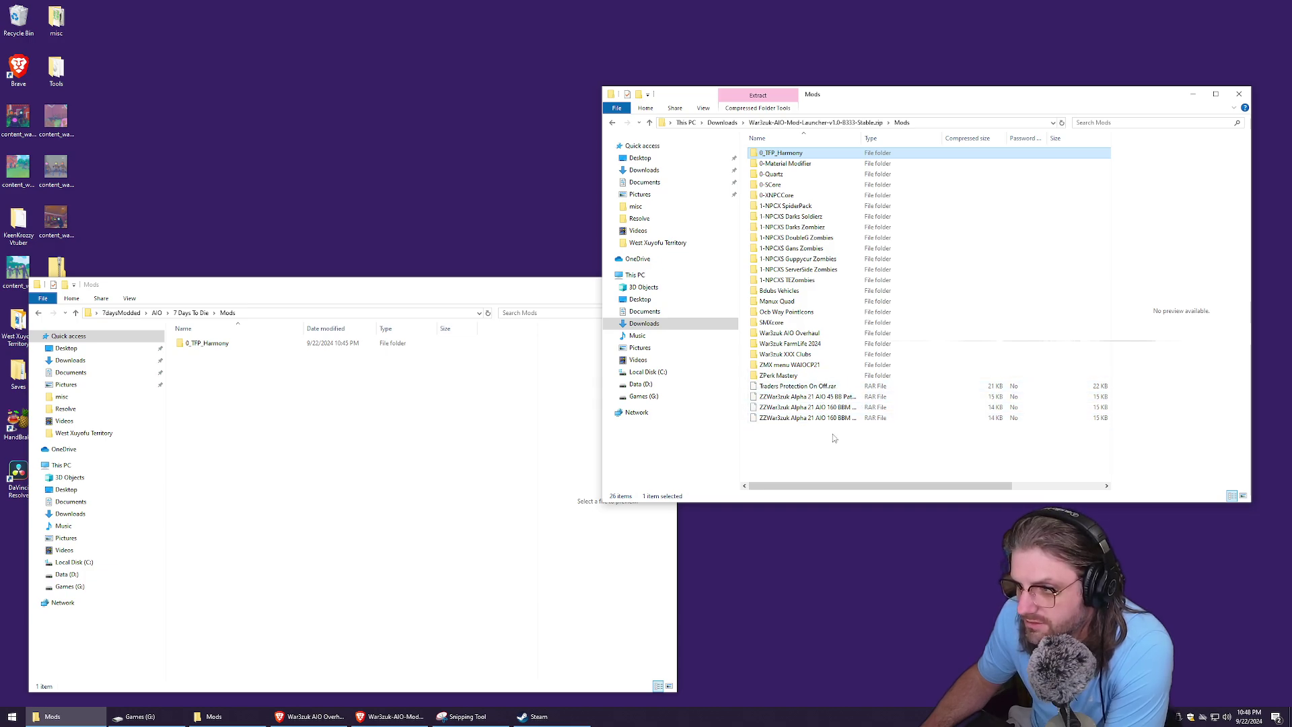
pyautogui.click(849, 379)
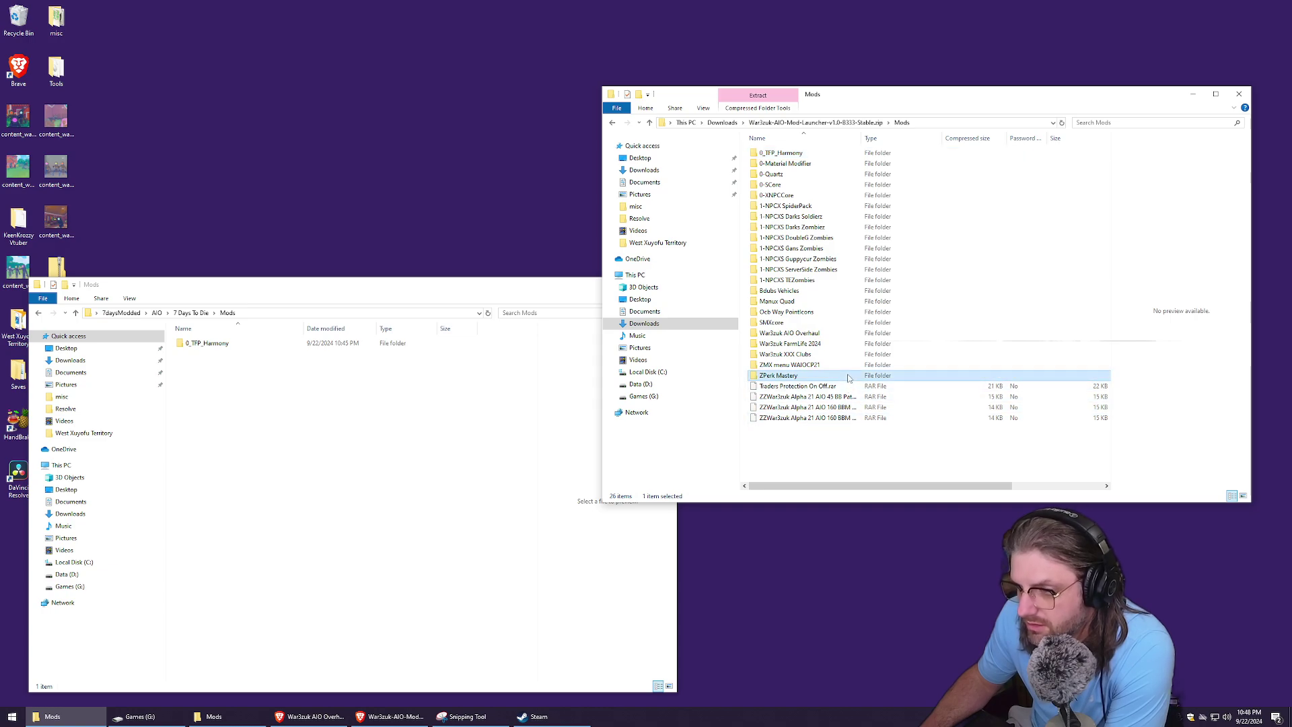
pyautogui.keyDown('shift'); pyautogui.click(850, 154); pyautogui.keyUp('shift')
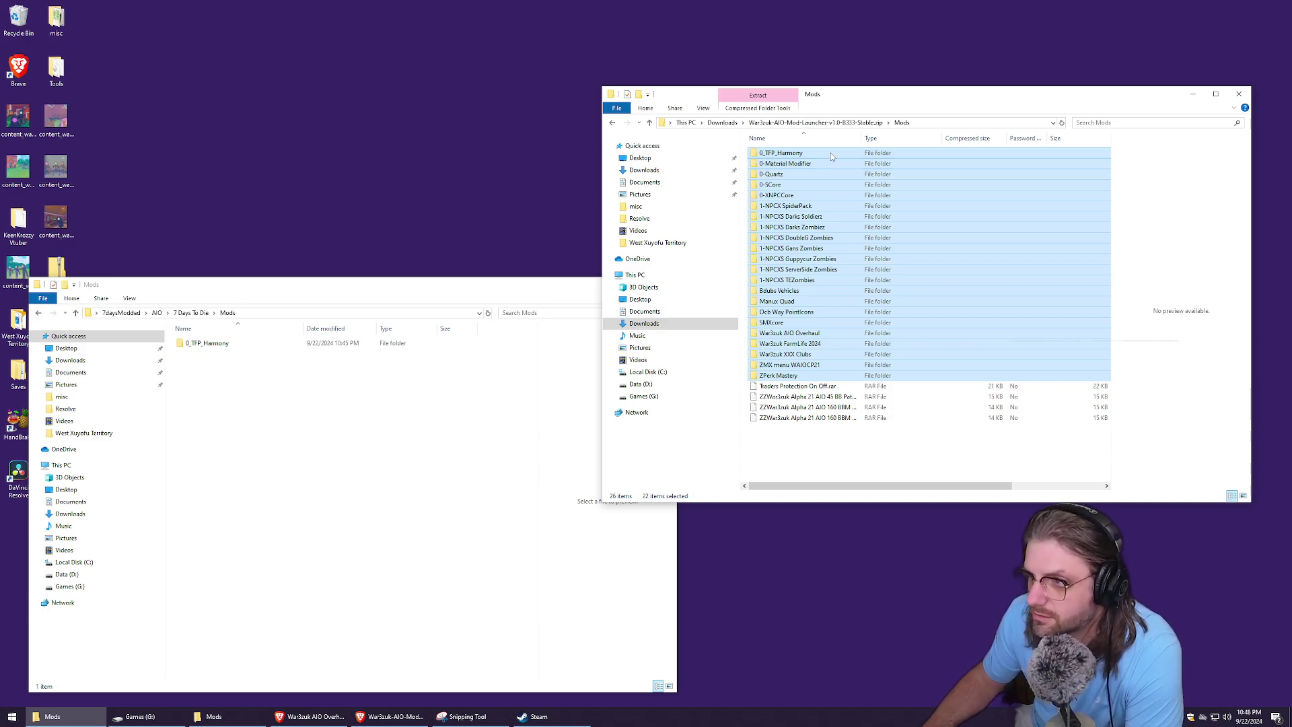
pyautogui.click(796, 377)
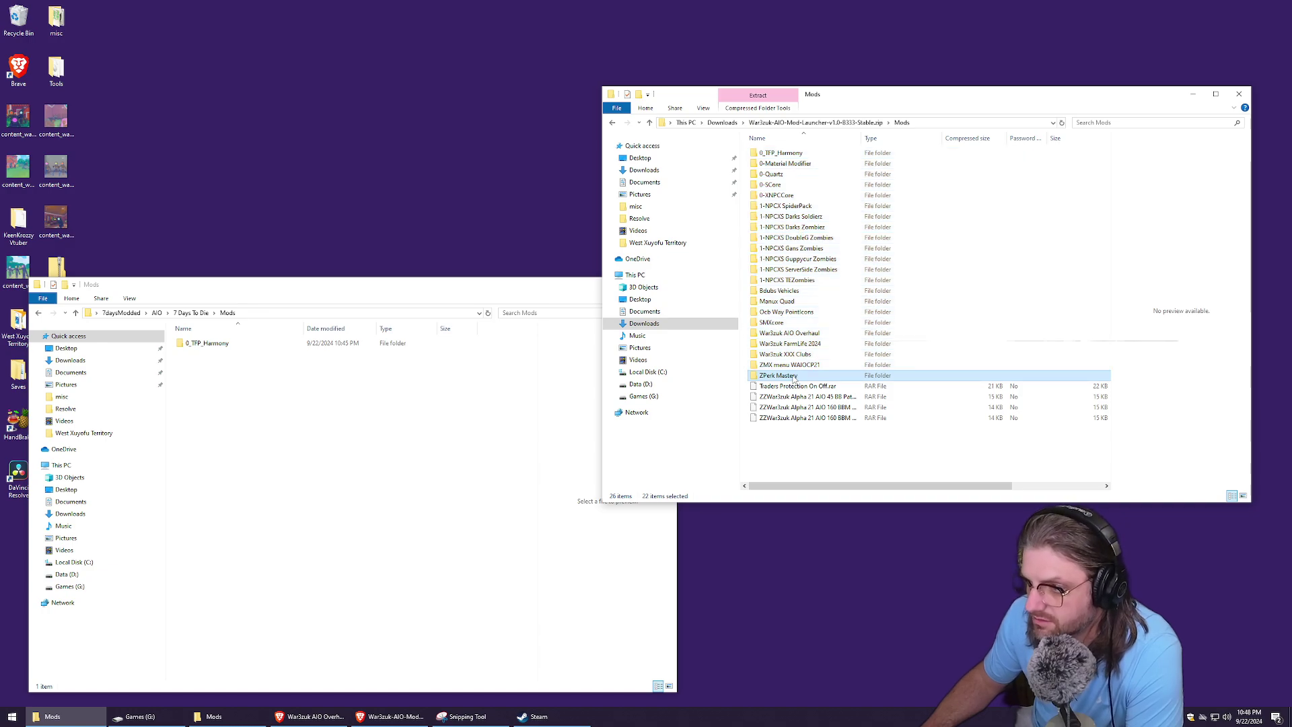
pyautogui.keyDown('shift'); pyautogui.click(795, 154); pyautogui.keyUp('shift')
pyautogui.moveTo(794, 155); pyautogui.dragTo(318, 474)
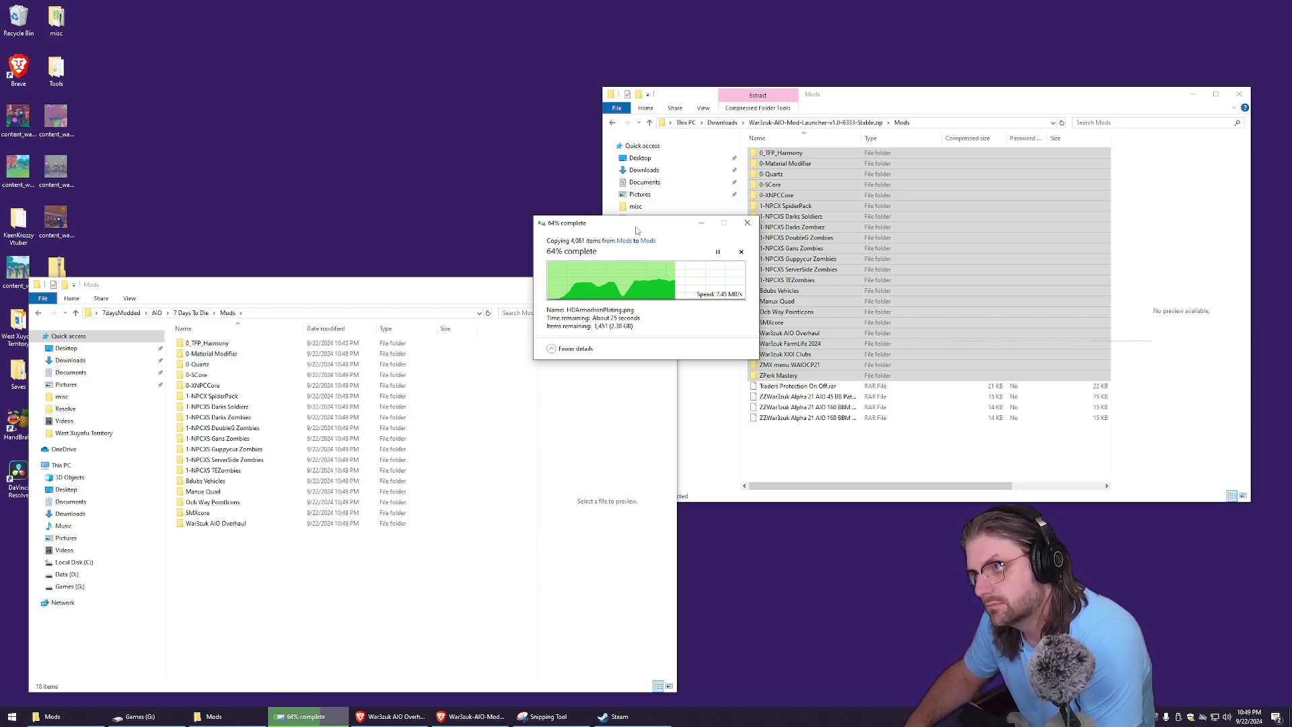
# - Review the path from Downloads into the launcher zip's Mods folder and the selection of folders 0_TFP_Harmony through ZPerk Mastery
pyautogui.moveTo(636, 231); pyautogui.dragTo(297, 49)
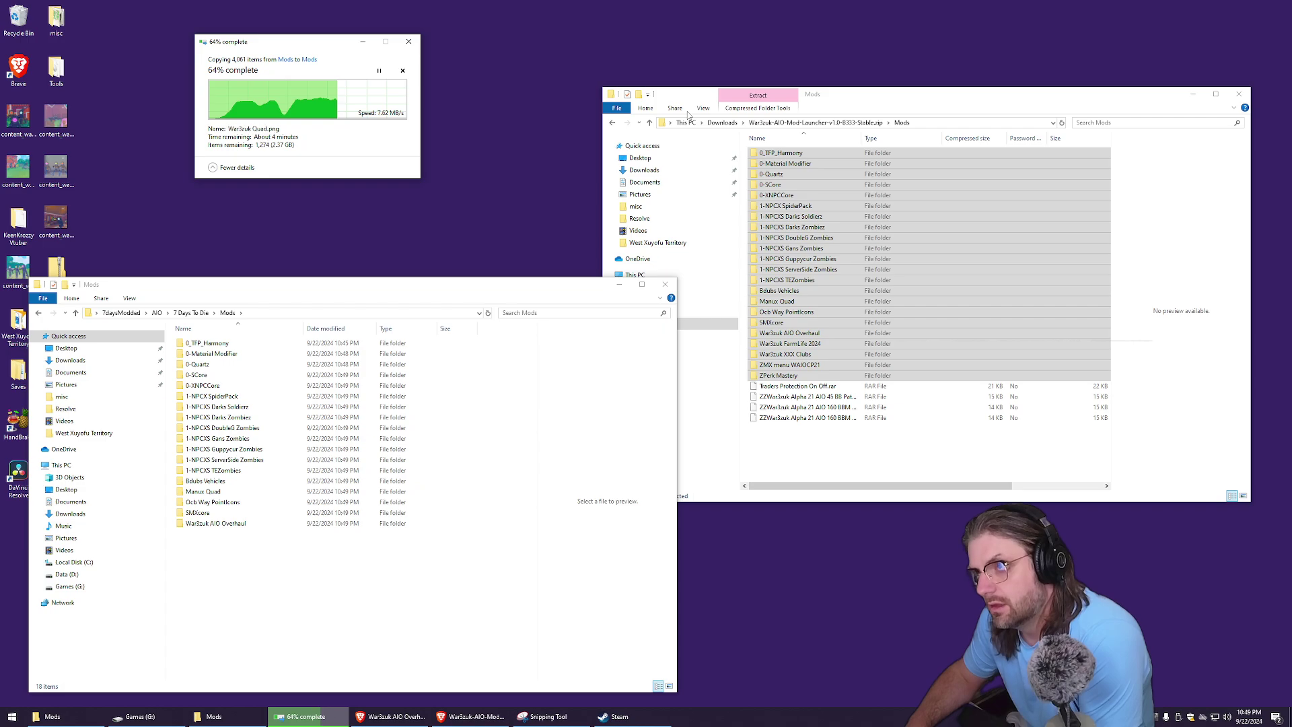
pyautogui.click(733, 123)
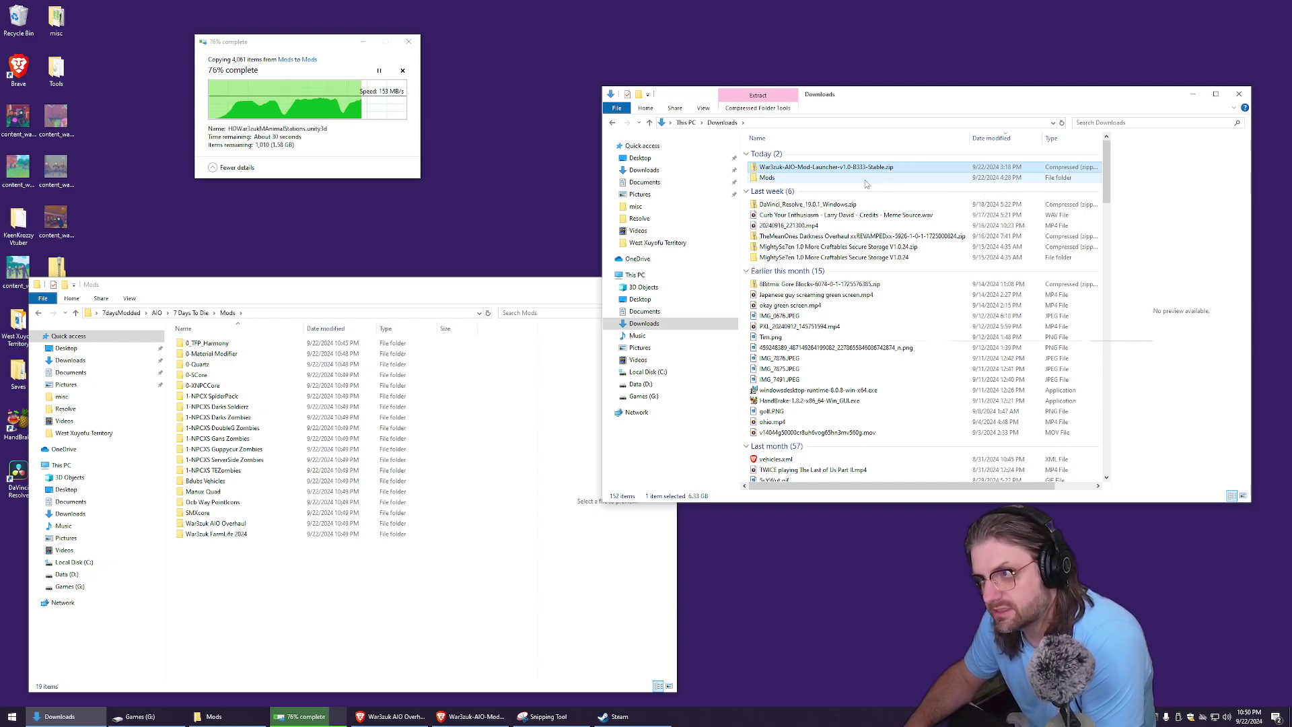
pyautogui.doubleClick(917, 168)
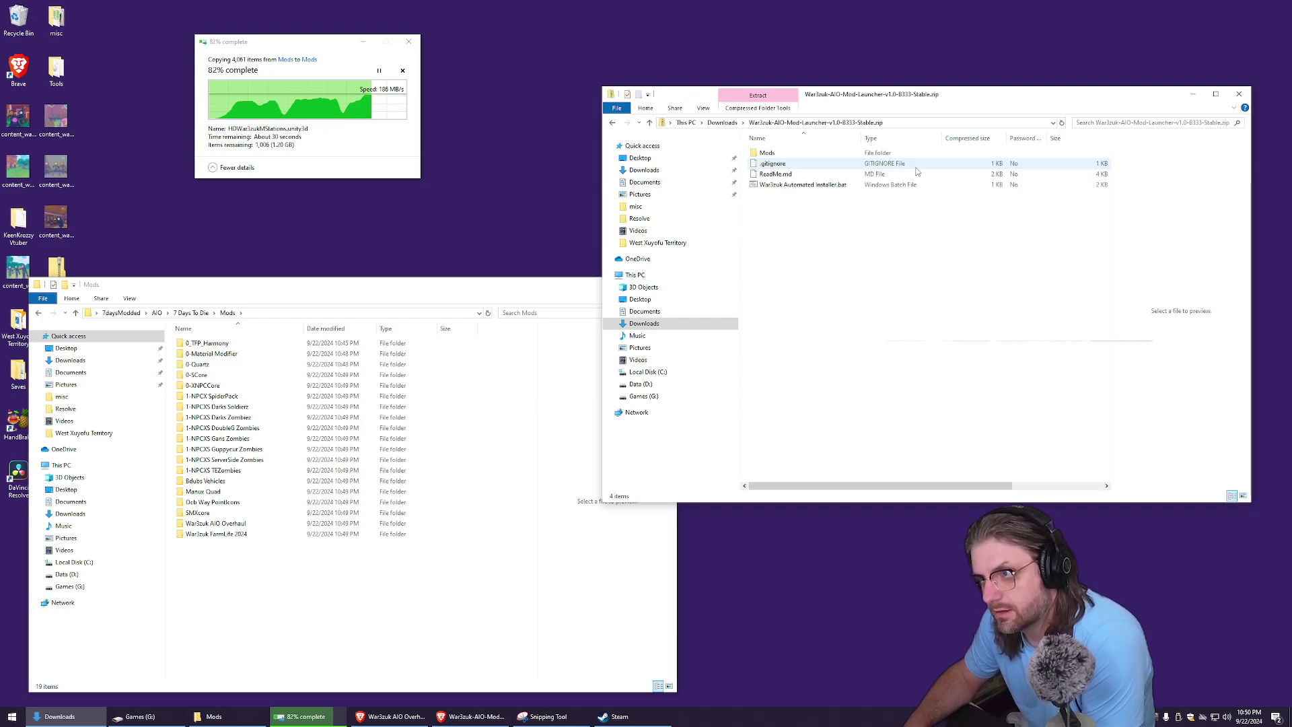
pyautogui.doubleClick(902, 153)
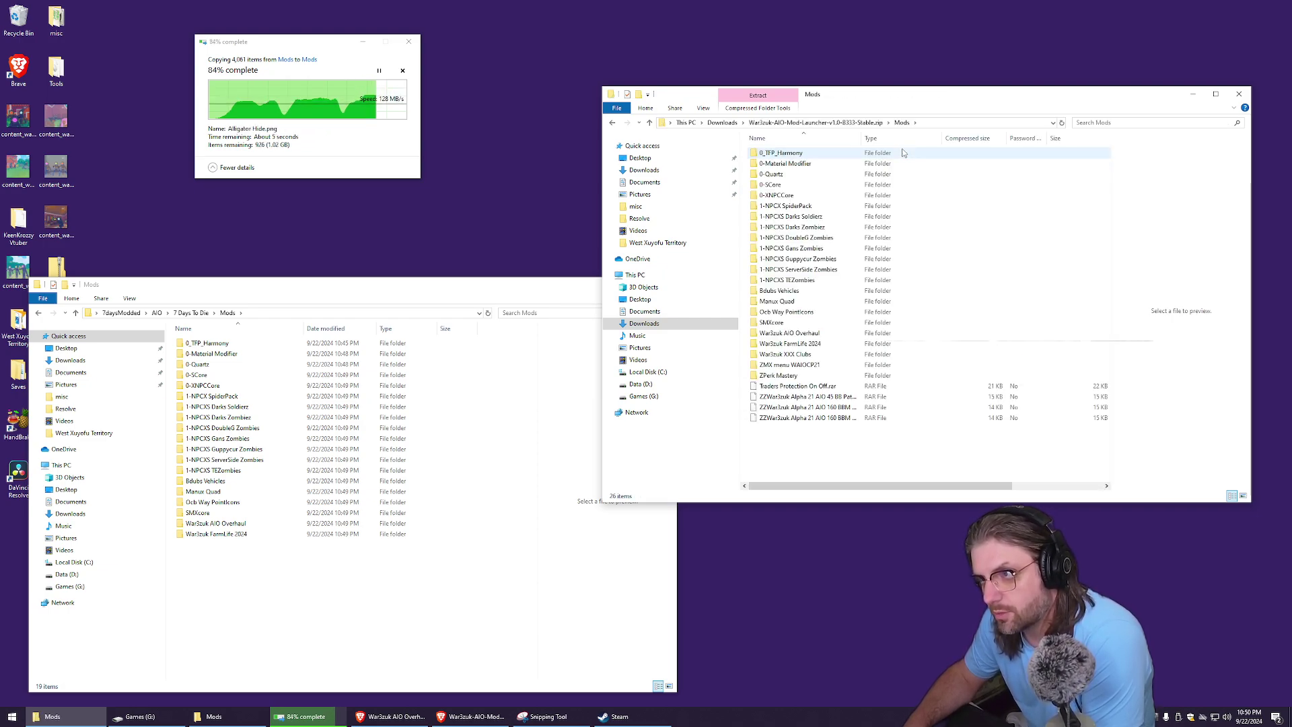
pyautogui.click(838, 123)
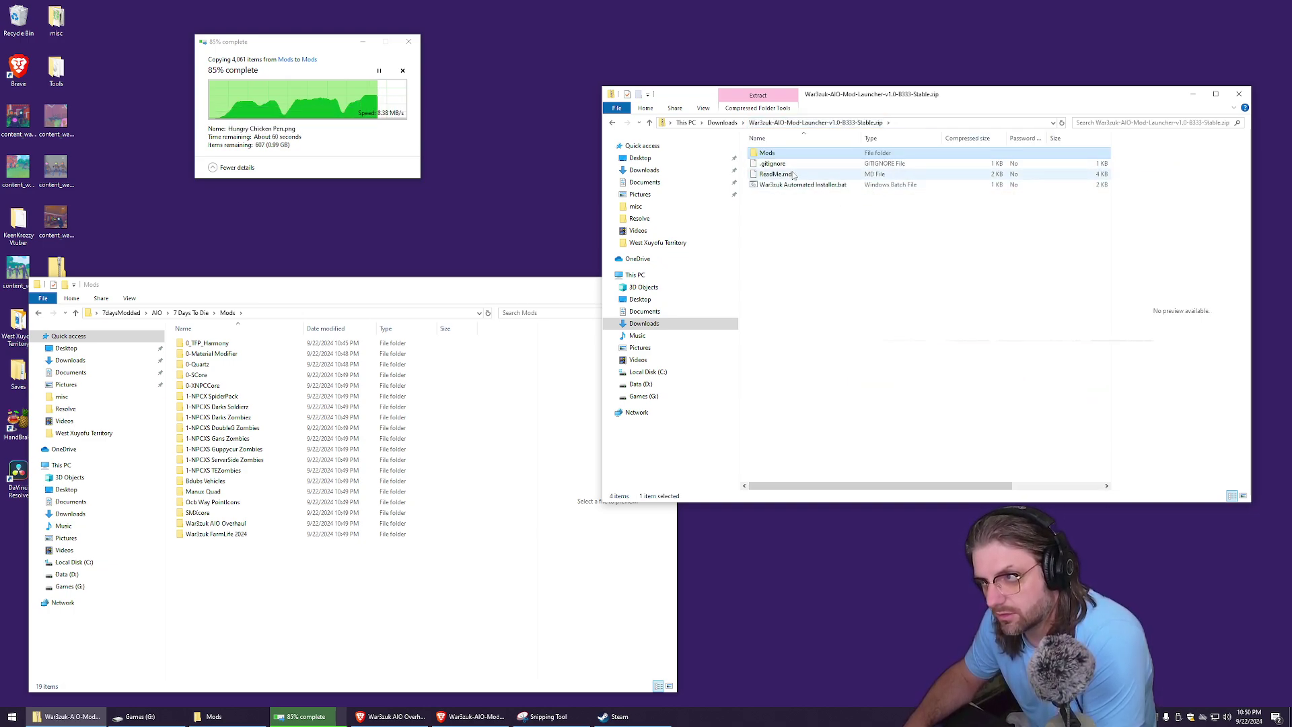
pyautogui.doubleClick(826, 155)
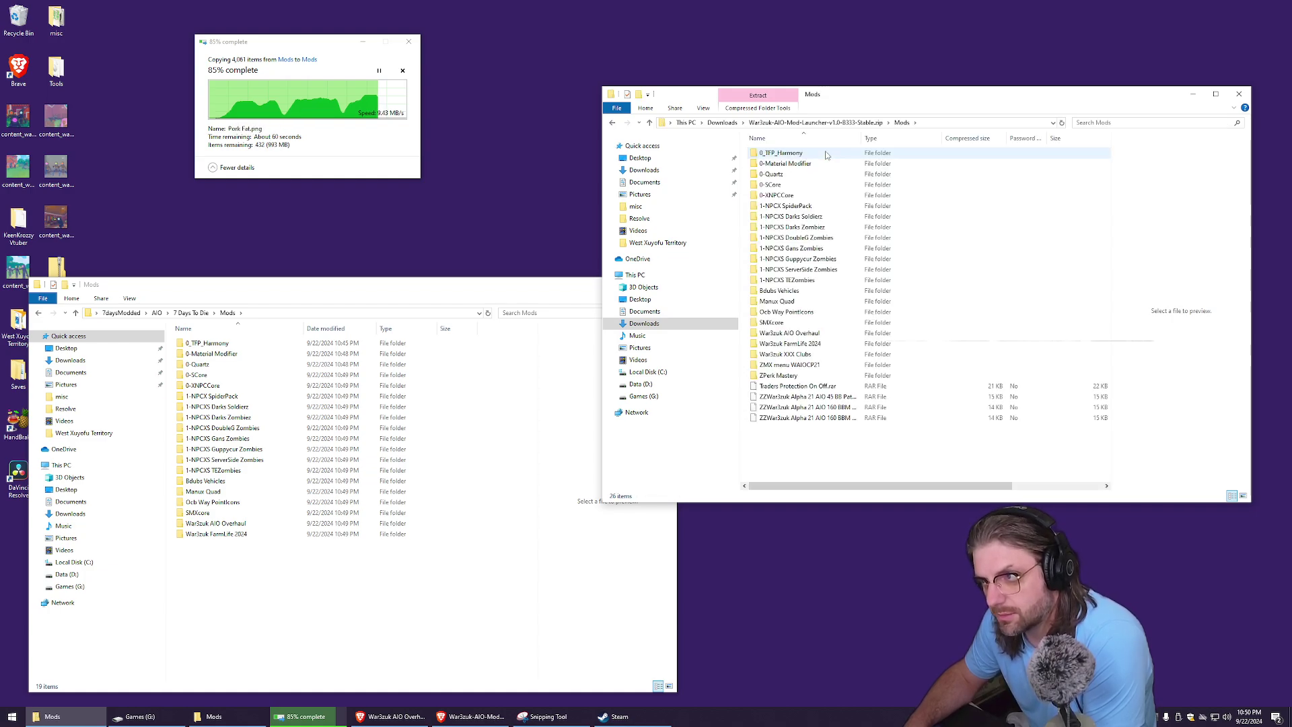
pyautogui.click(828, 154)
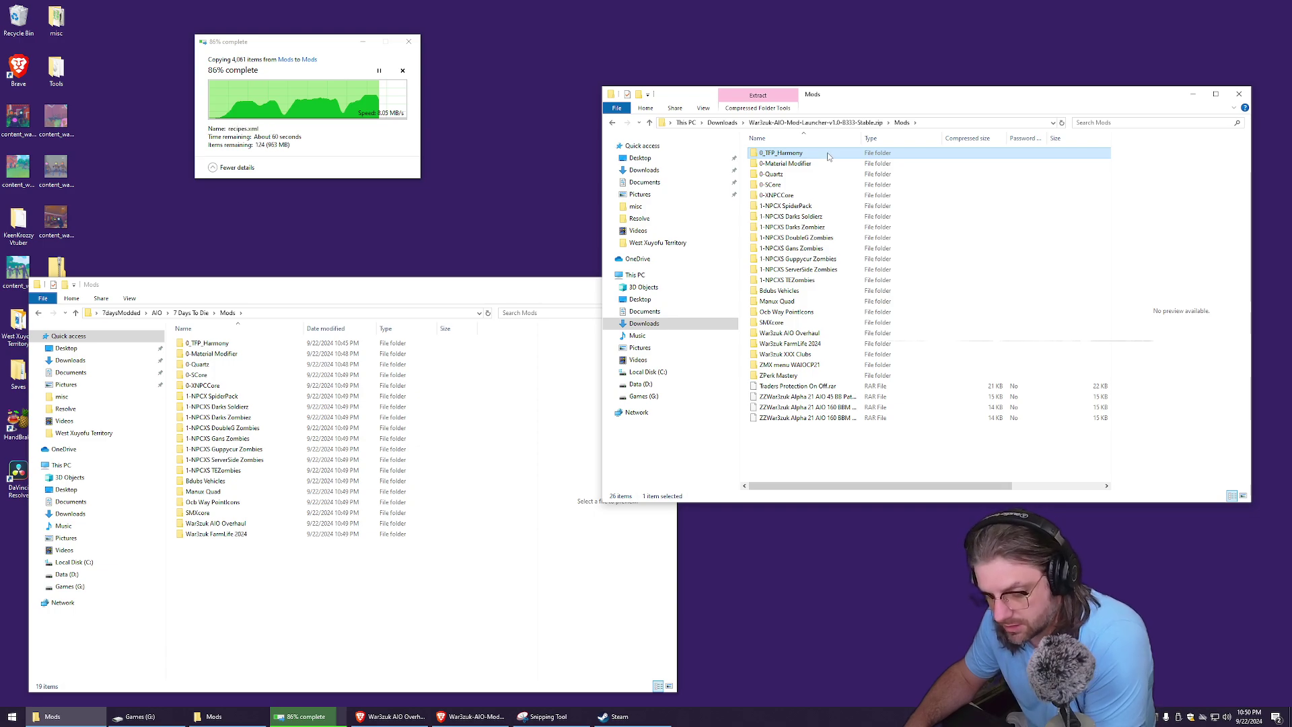
pyautogui.keyDown('shift'); pyautogui.click(792, 376); pyautogui.keyUp('shift')
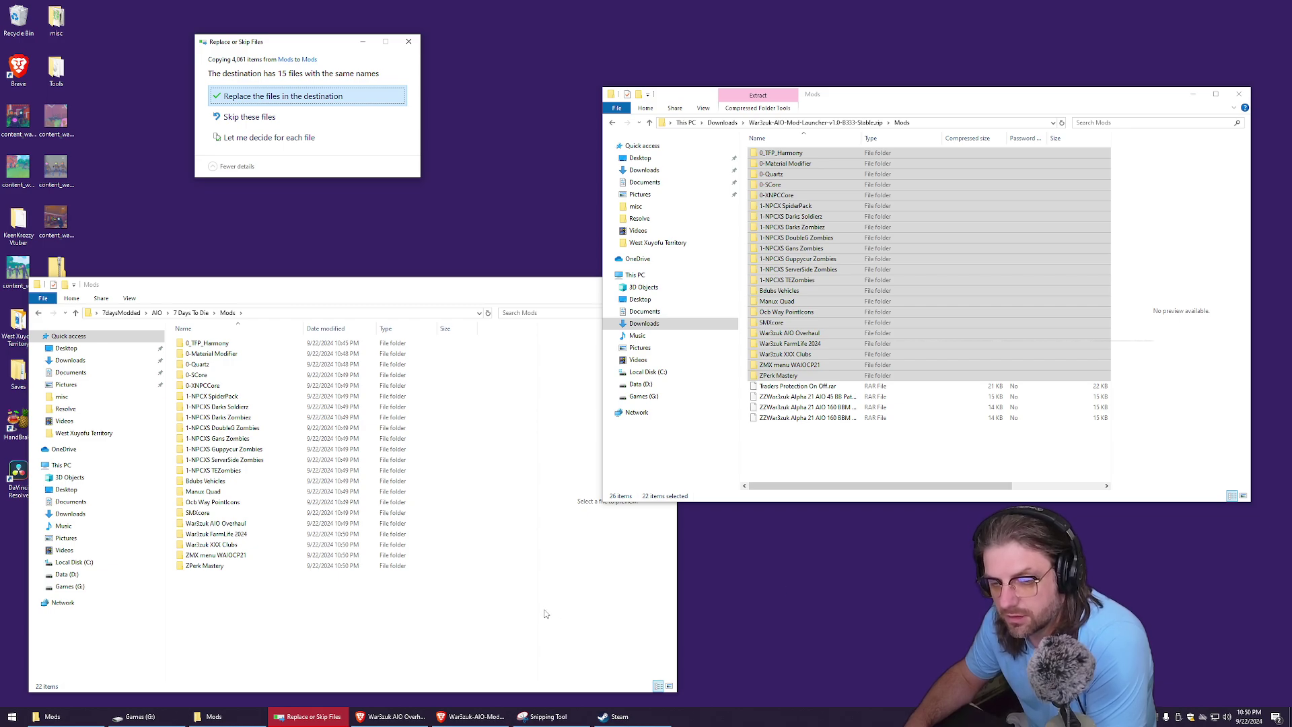
# - Replace the duplicate files in the game copy's Mods folder and close the zip window
pyautogui.moveTo(319, 44); pyautogui.dragTo(434, 103)
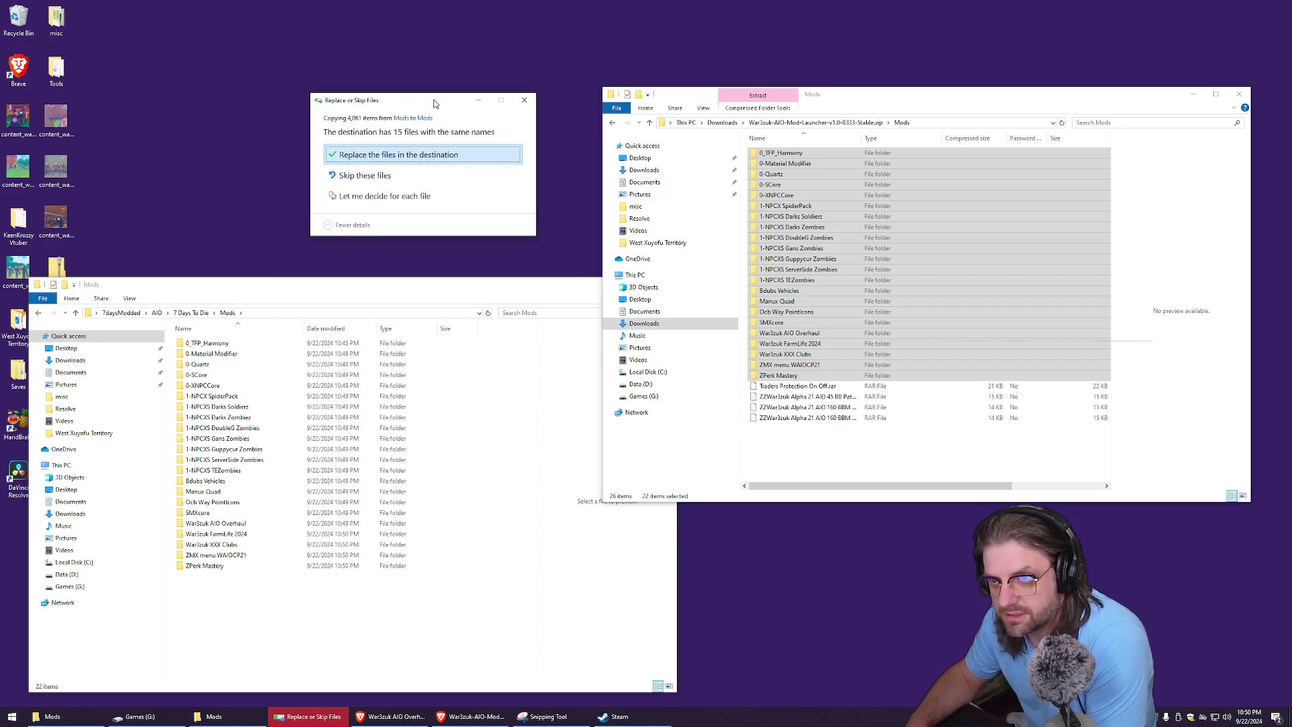
pyautogui.click(436, 157)
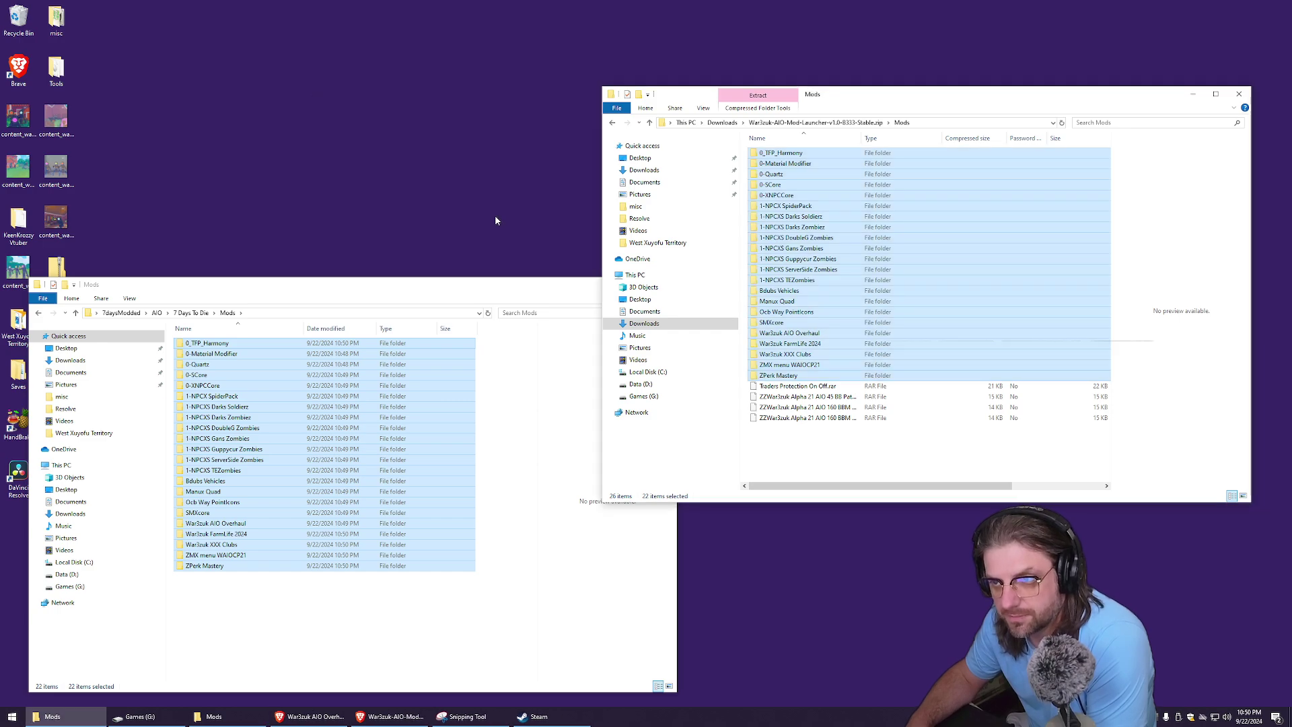
pyautogui.click(1239, 94)
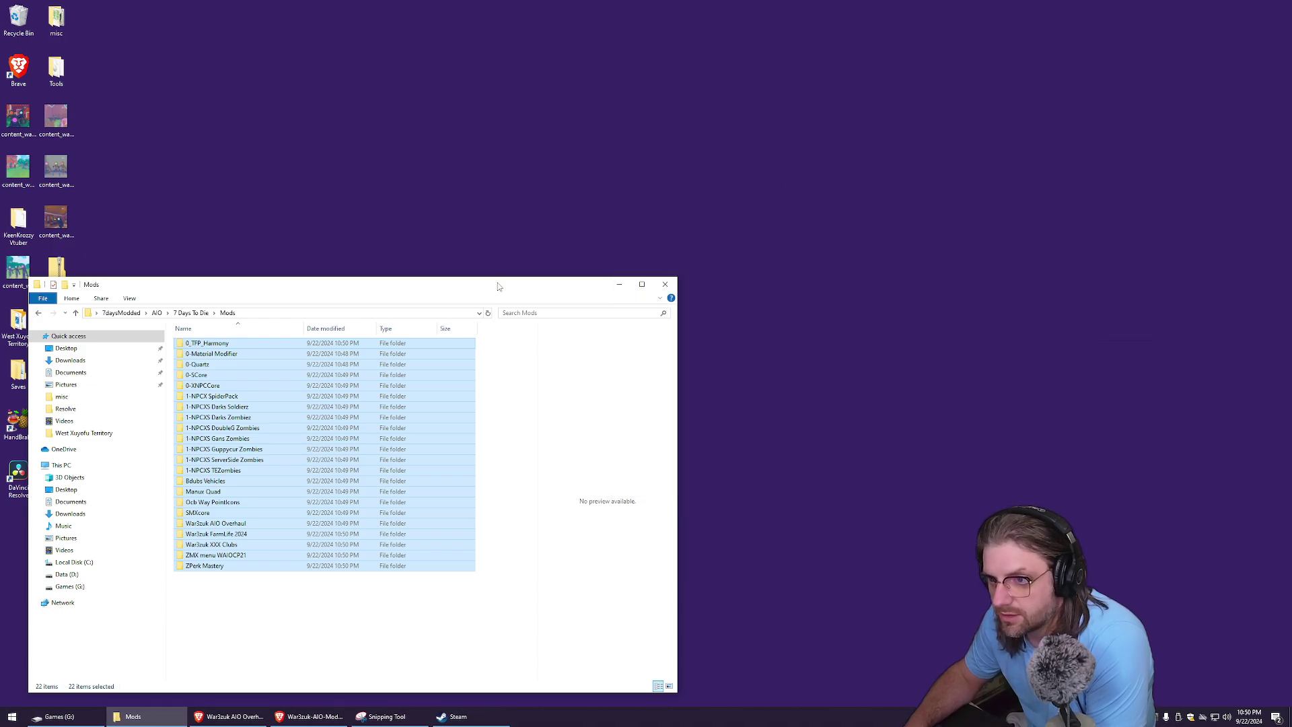
pyautogui.moveTo(230, 284); pyautogui.dragTo(490, 203)
# - Return to the AIO copy's 7 Days To Die folder and start the modded game from 7dLauncher.exe with Run & Save as default
pyautogui.click(451, 233)
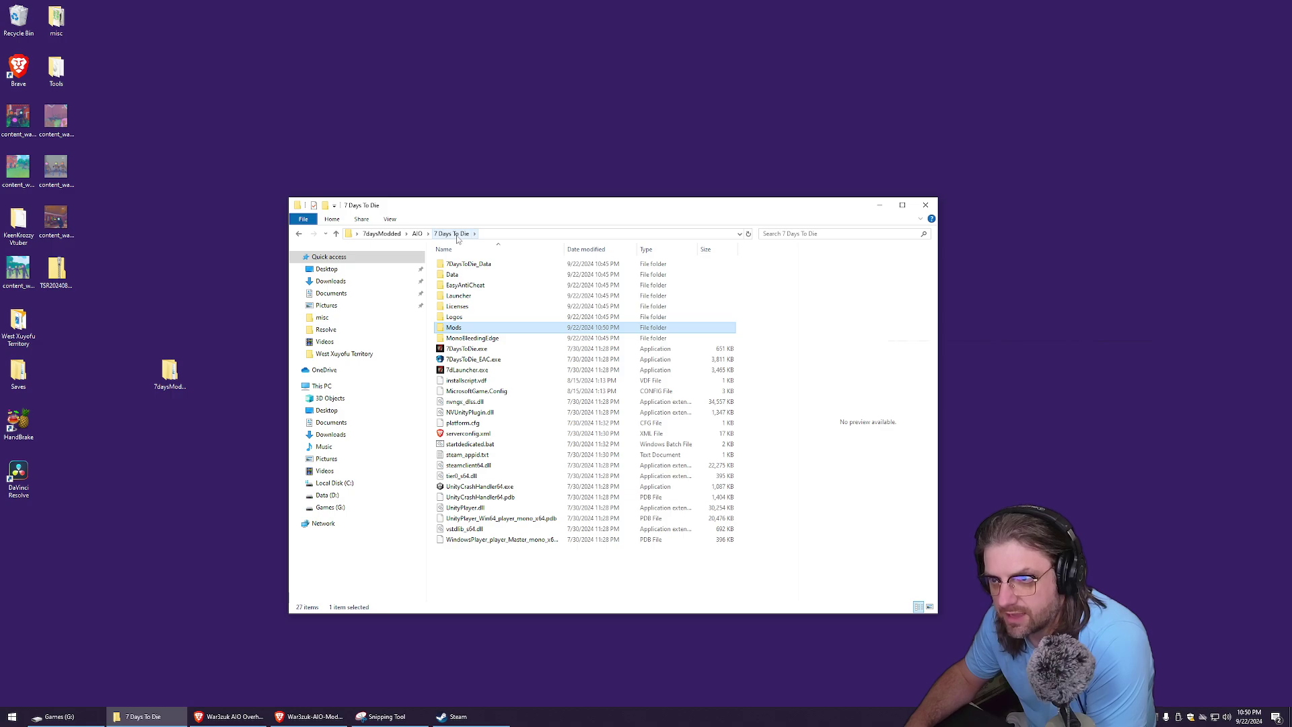
pyautogui.click(551, 371)
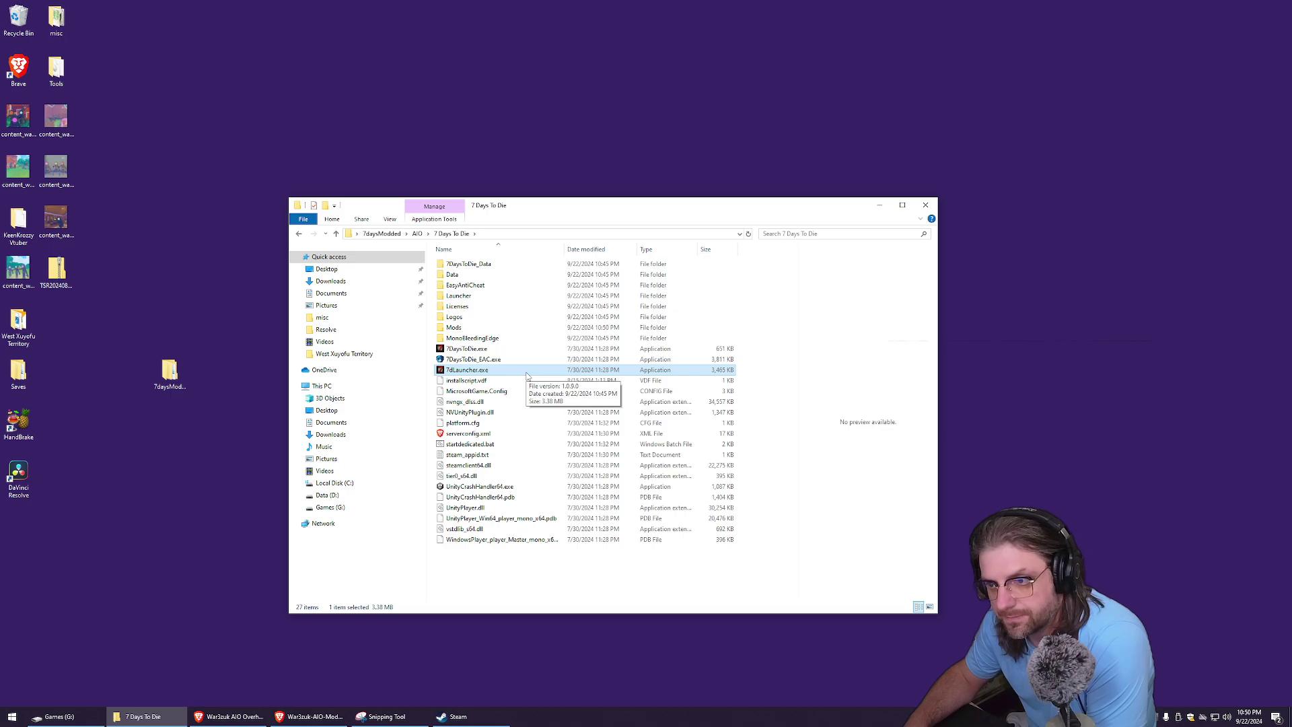
pyautogui.doubleClick(527, 372)
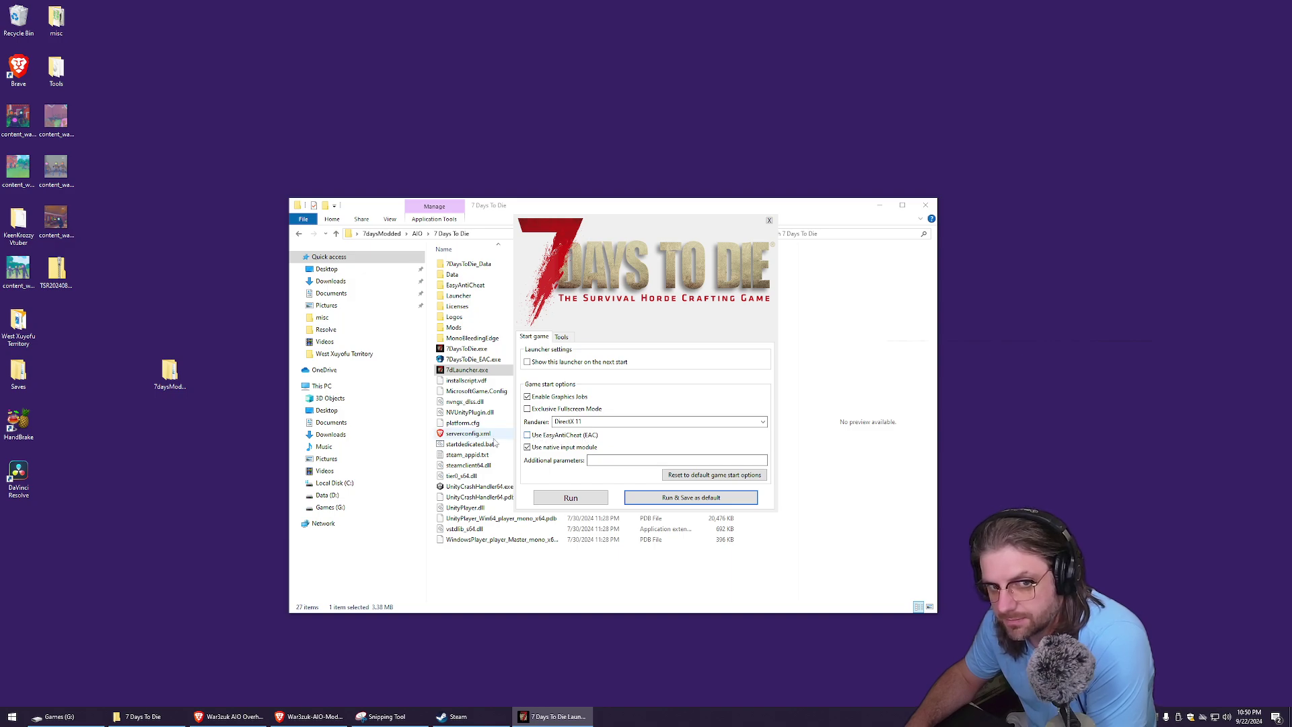
pyautogui.click(678, 501)
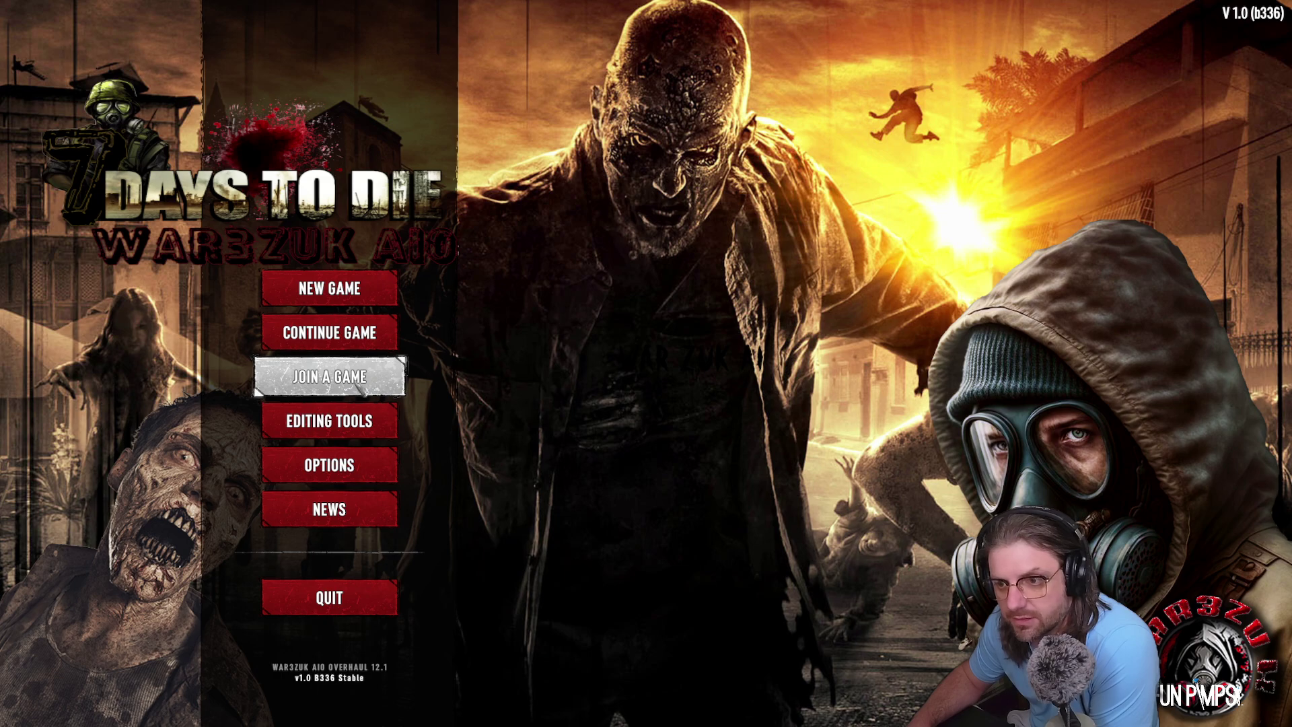
# - Join a multiplayer game by connecting directly to server IP 185.150.191.44 on port 26918
pyautogui.click(343, 382)
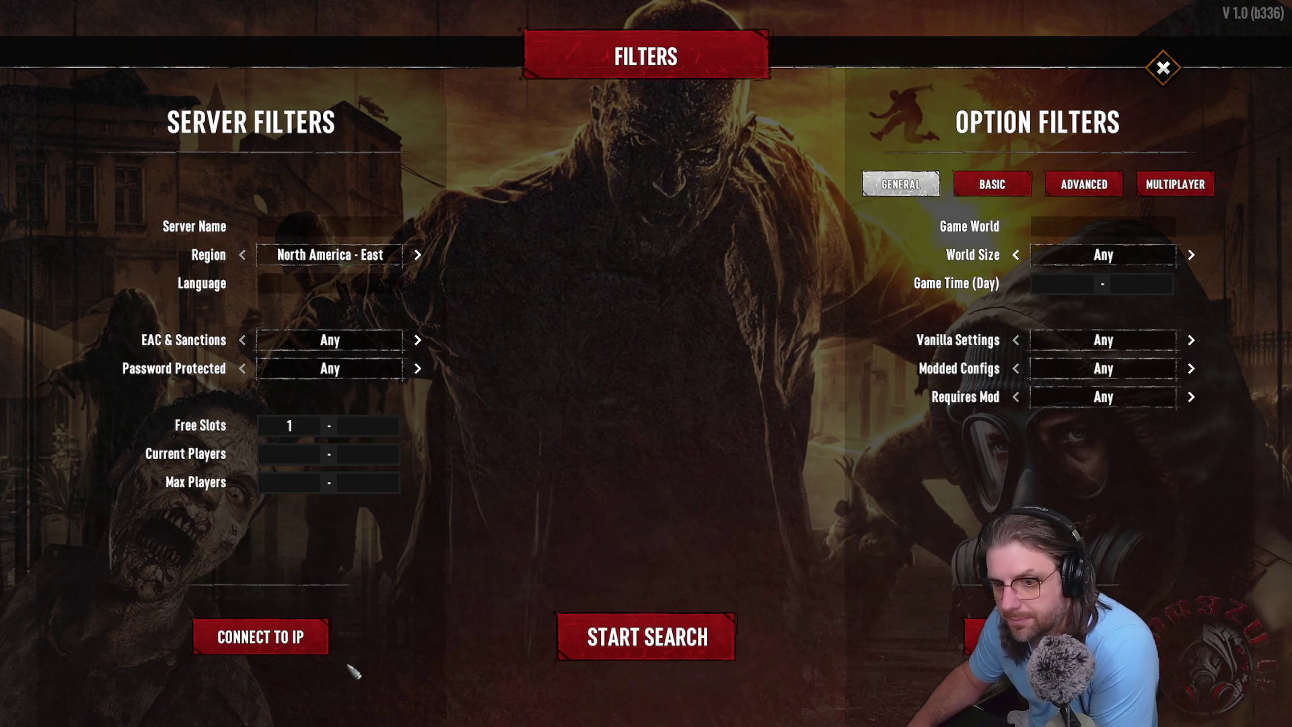
pyautogui.click(313, 638)
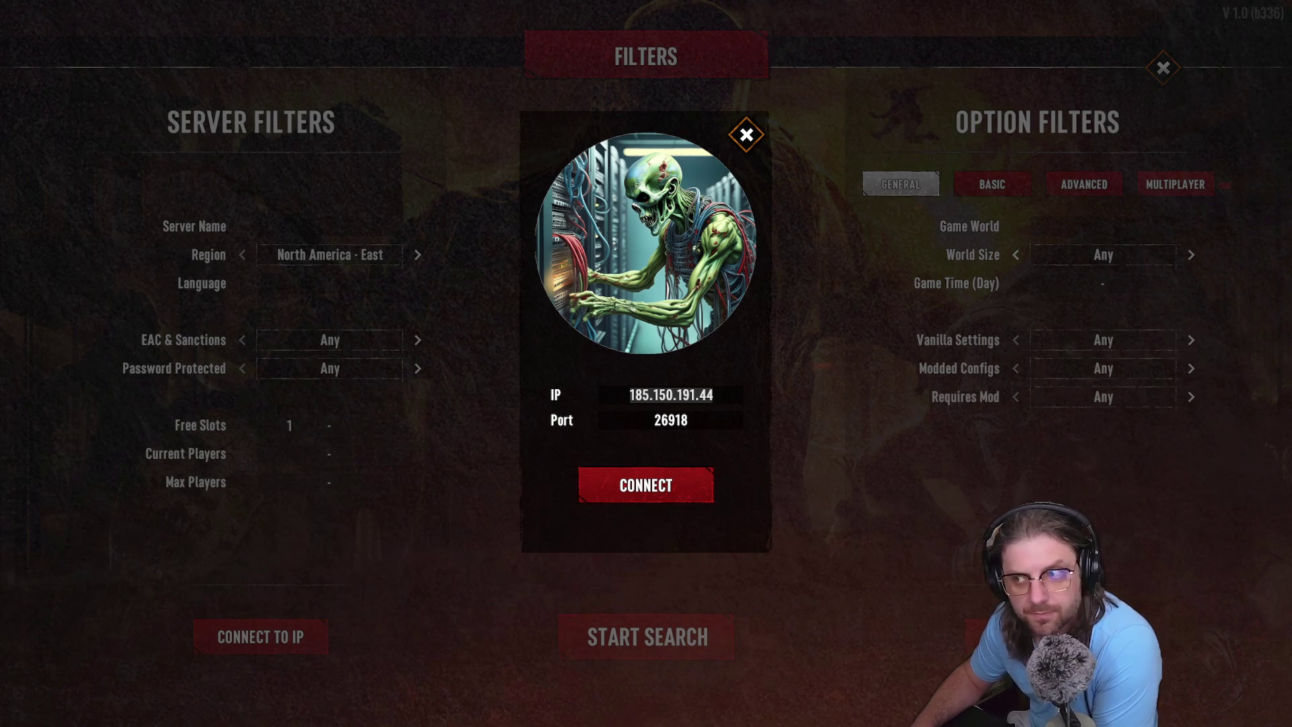
pyautogui.click(636, 504)
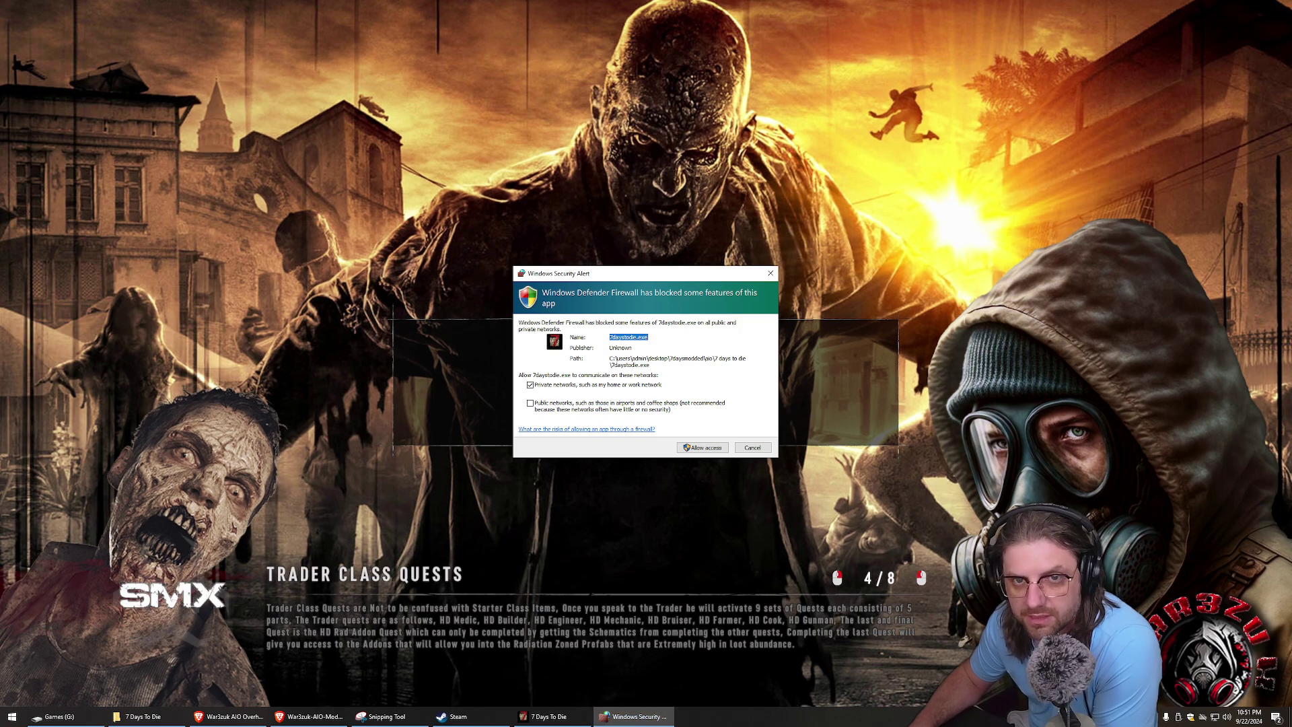
# - Allow 7daystodie.exe through Windows Defender Firewall on private and public networks, and open the in-game menu once in the world
pyautogui.click(530, 404)
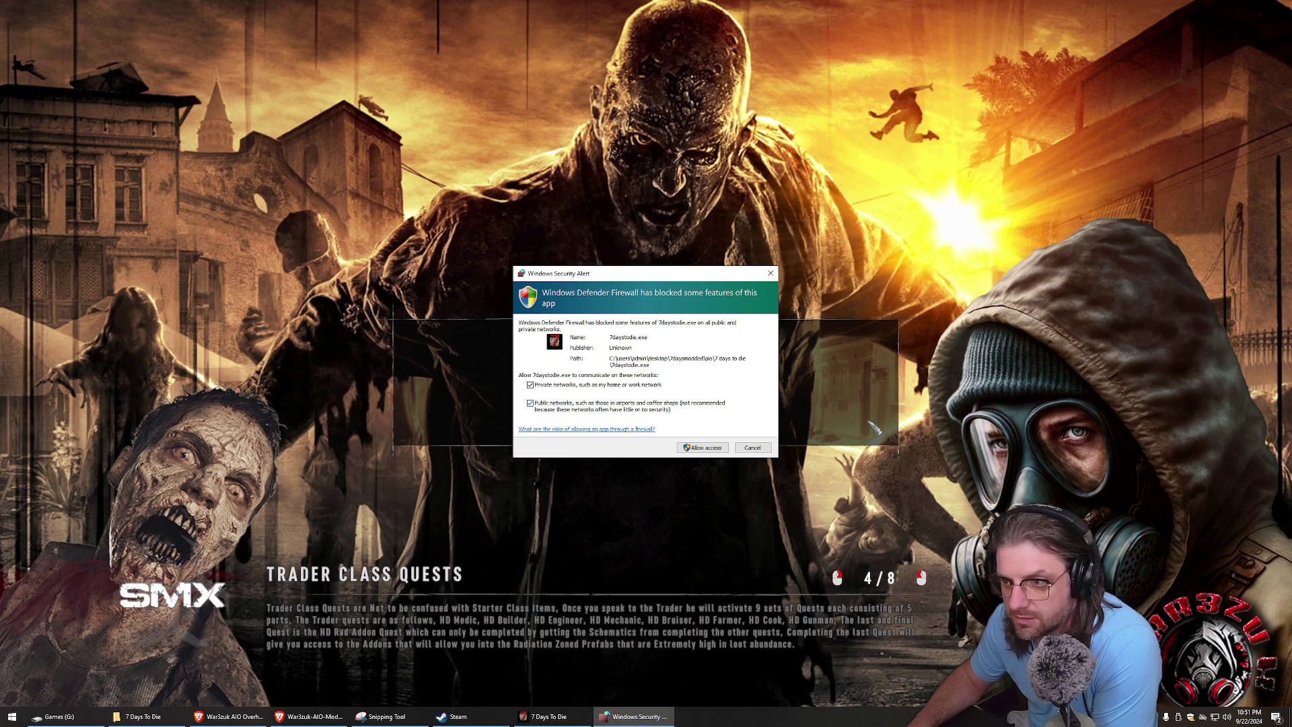
pyautogui.click(703, 447)
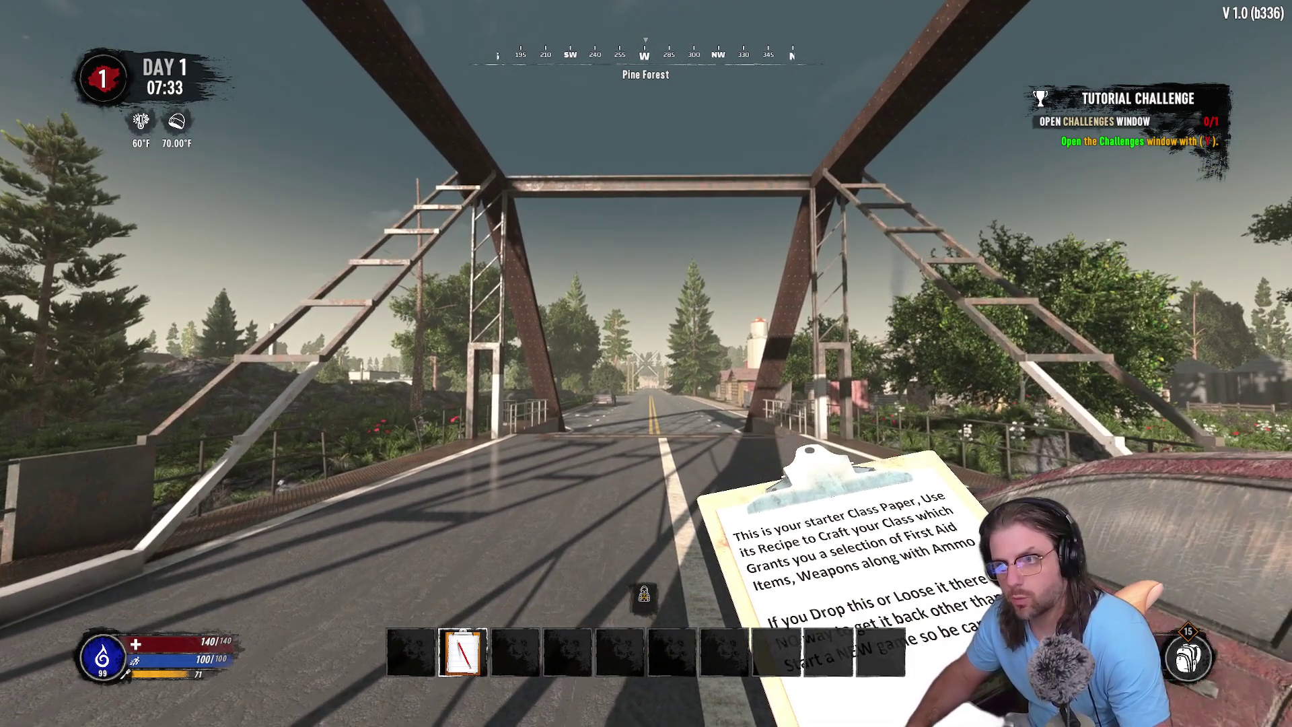
pyautogui.press('Escape')
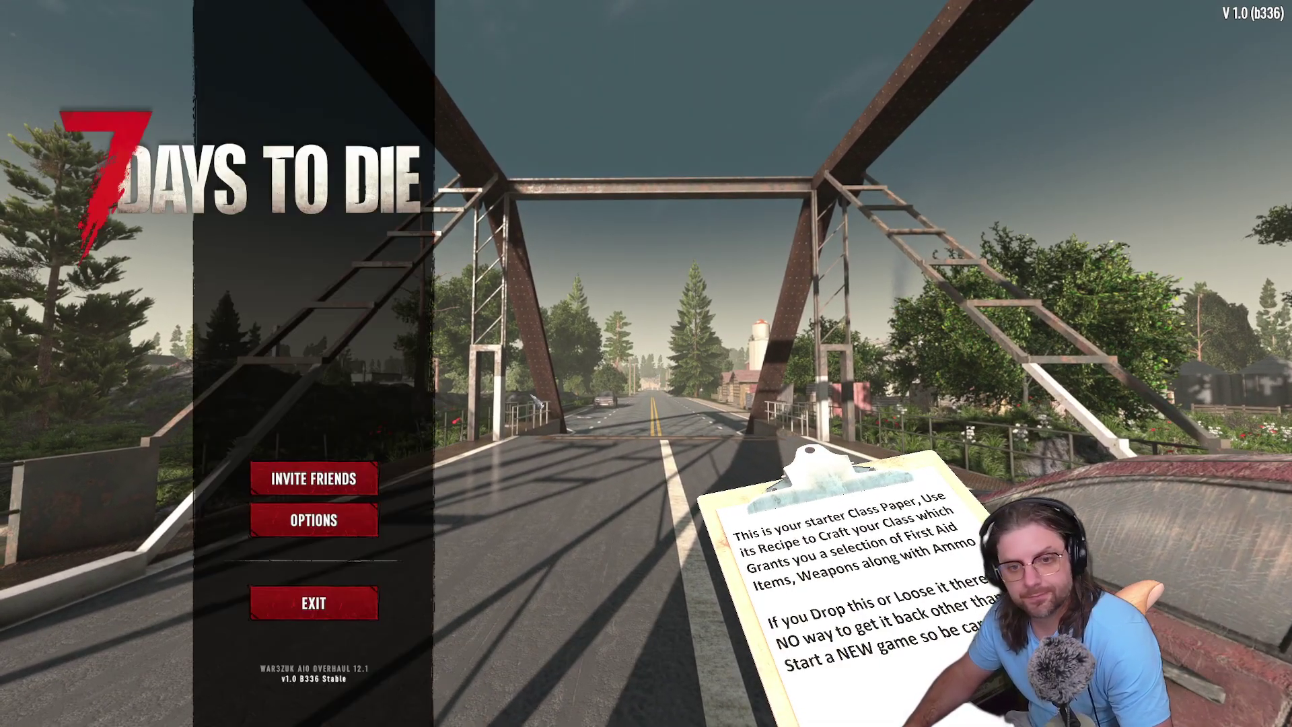